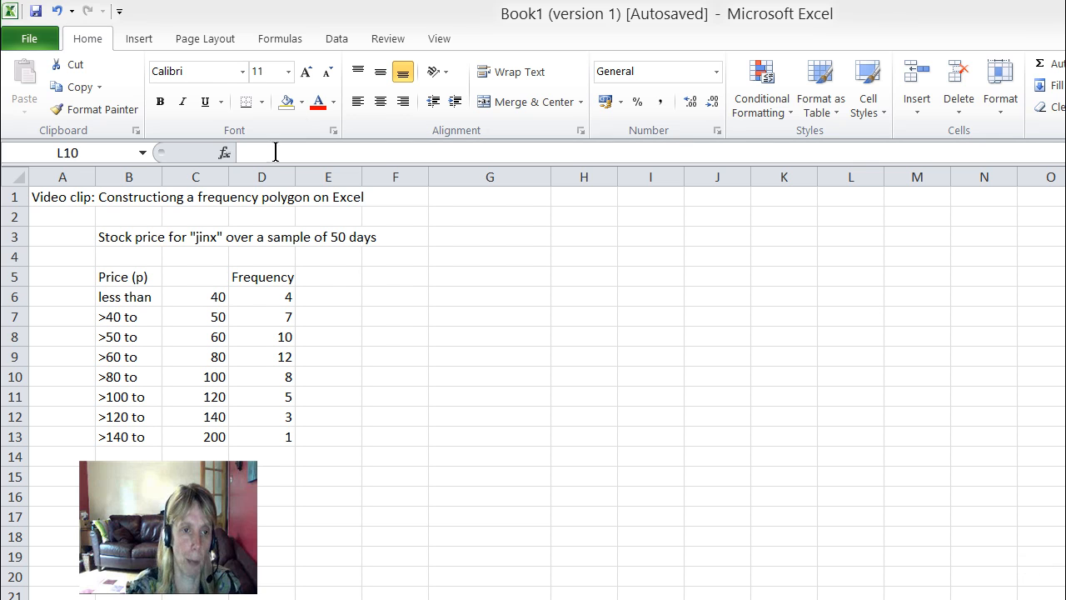
Step: Add the column heading "midpt" in cell E5, beside the Frequency heading
click(344, 275)
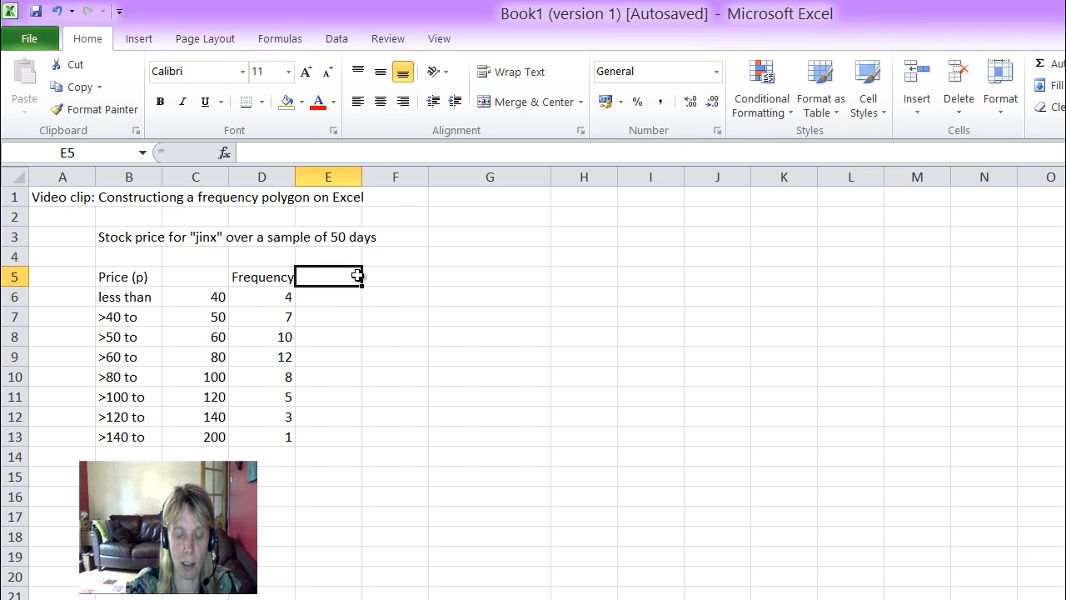
text(midpt)
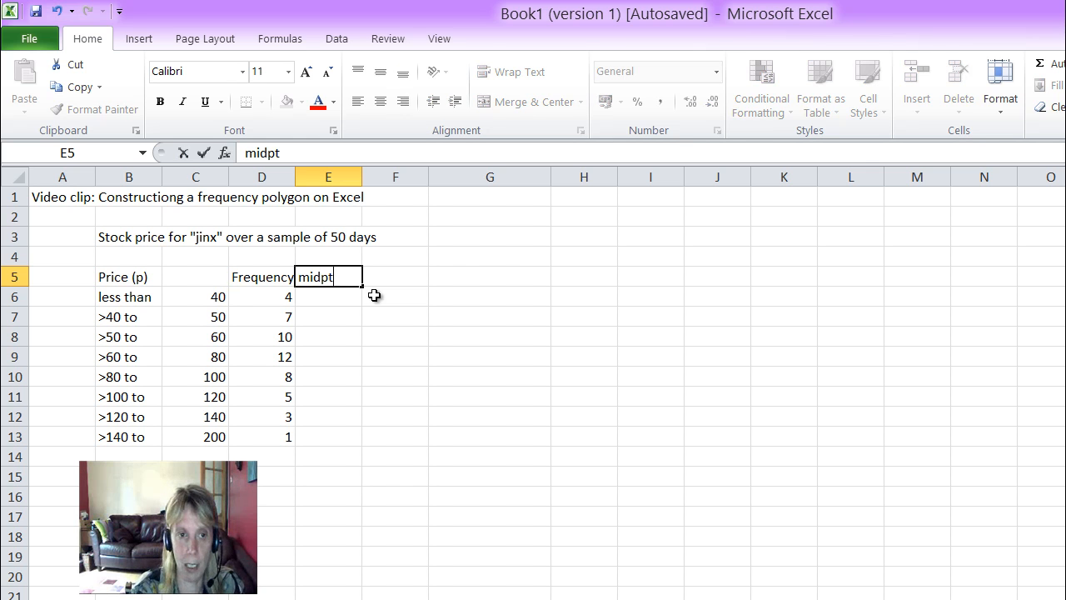
key(Return)
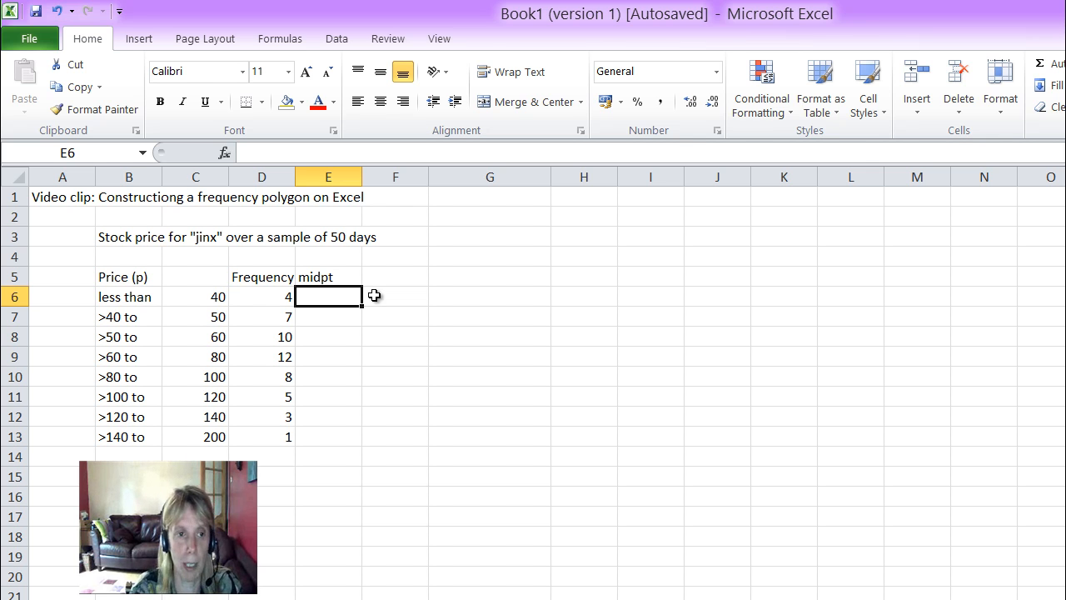
Step: Fill in the class midpoints 20, 45, 55, 70, 90, 110, 130 and 170 in cells E6 to E13
text(20)
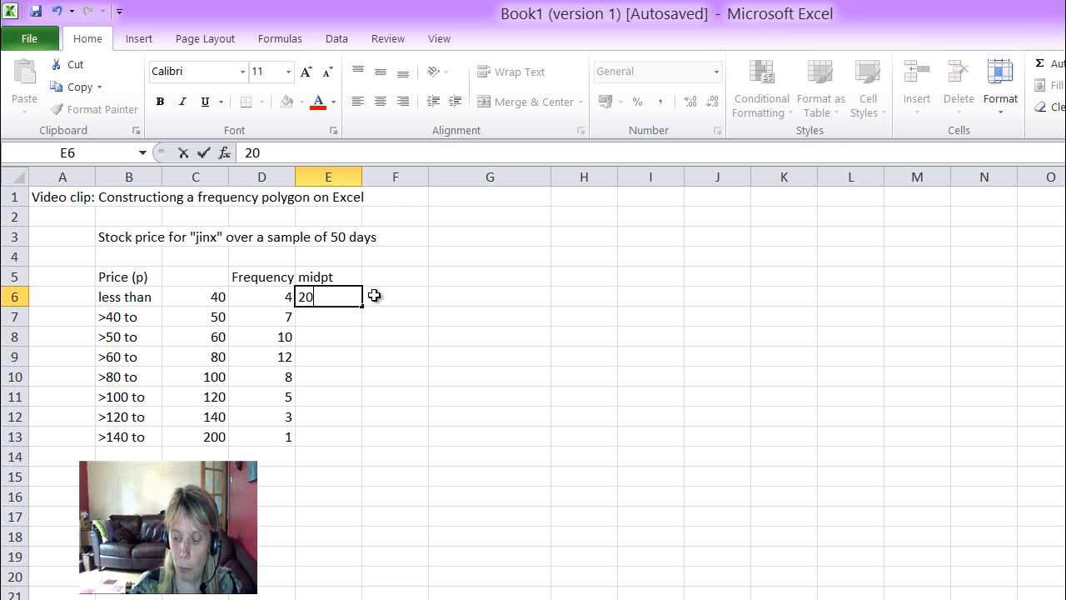
key(Return)
text(45)
key(Return)
text(55)
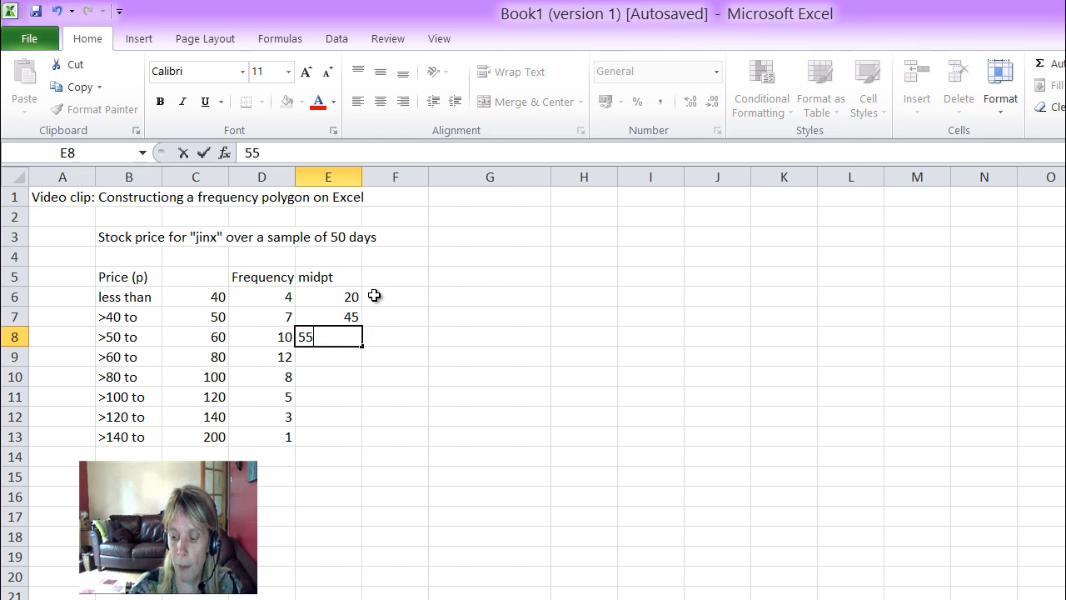
key(Return)
text(70)
key(Return)
text(90)
key(Return)
text(110)
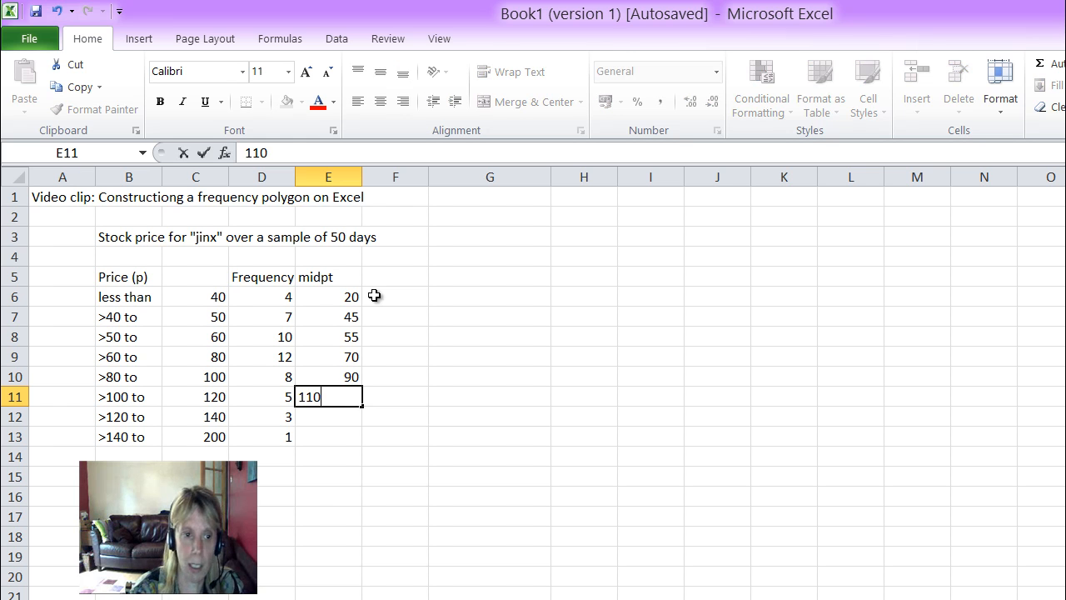
key(Return)
text(130)
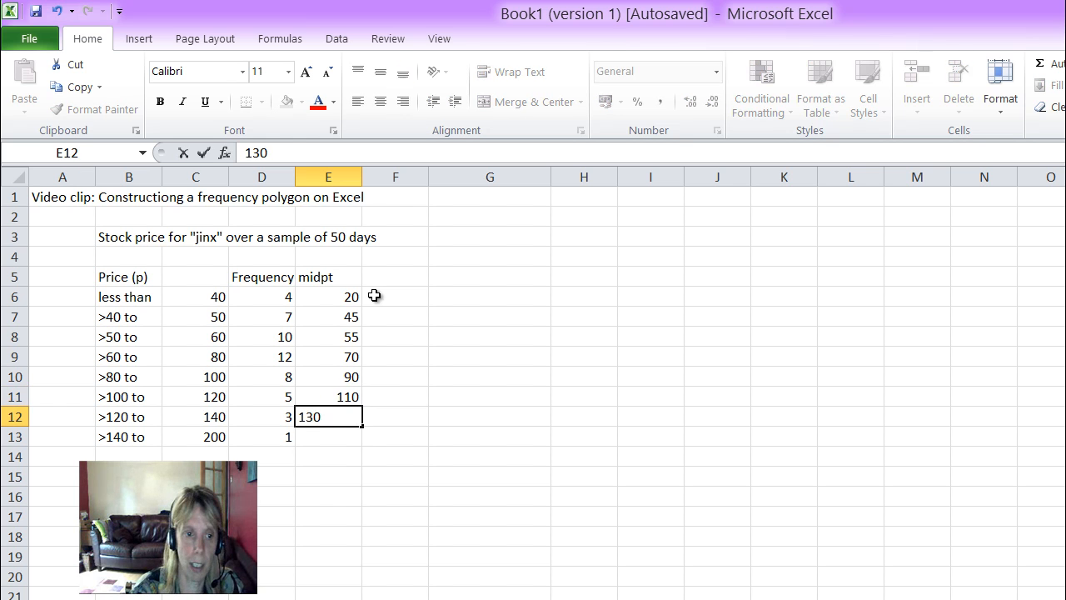
key(Return)
text(170)
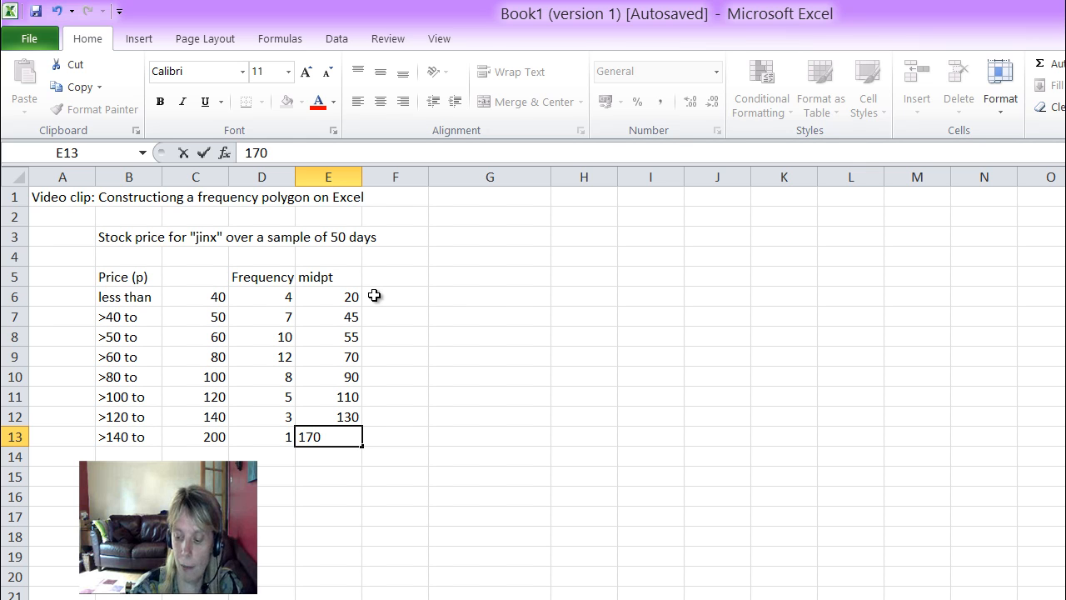
key(Tab)
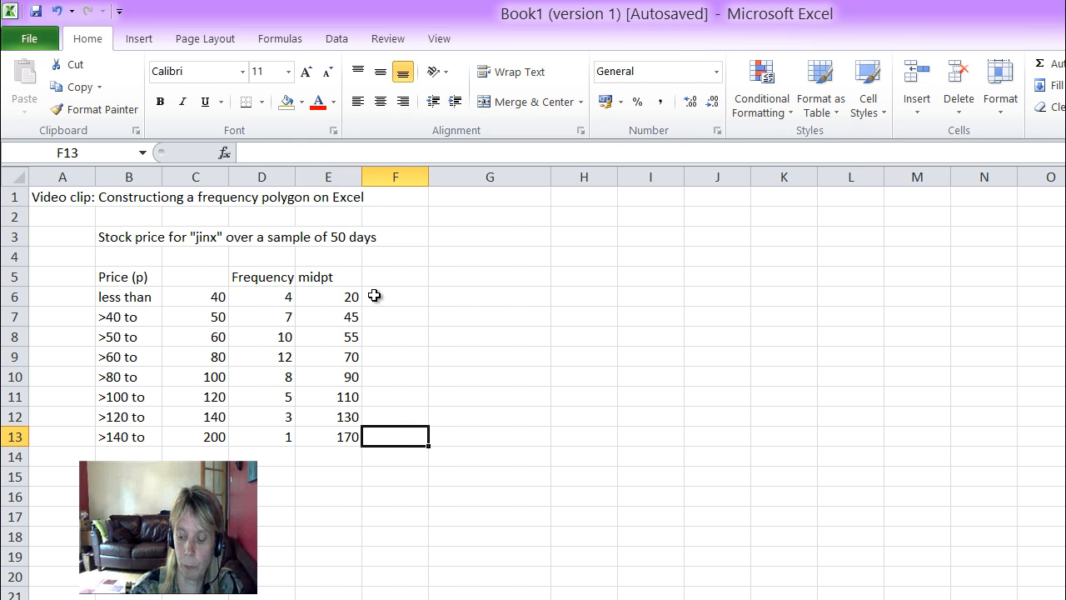
Step: Add the column heading "col width" in cell F5, beside the midpt heading
key(Up)
key(Up)
key(Up)
key(Up)
key(Up)
key(Up)
key(Up)
key(Up)
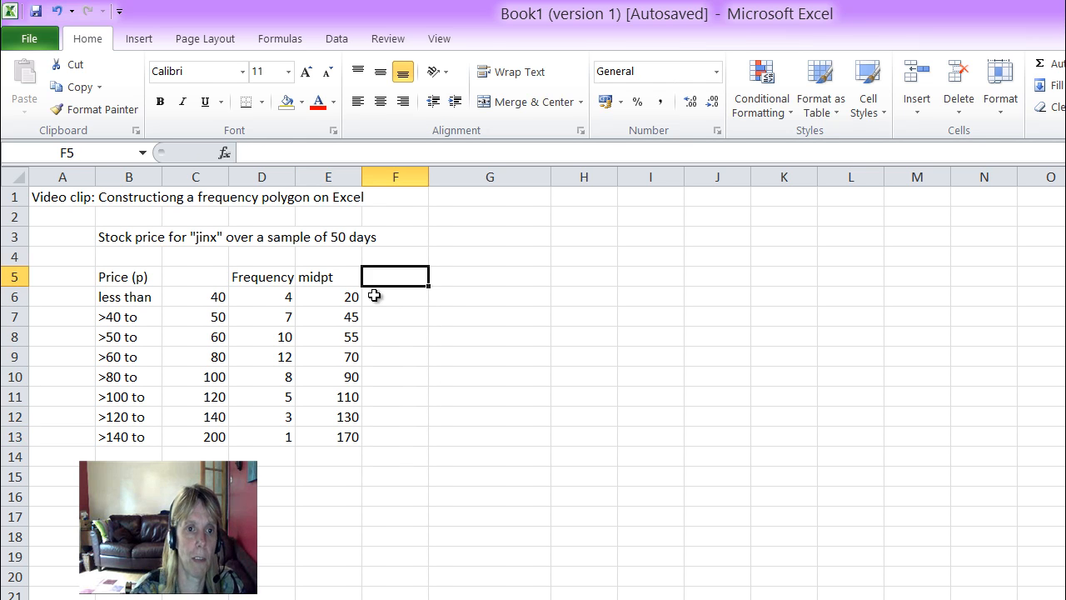
text(c)
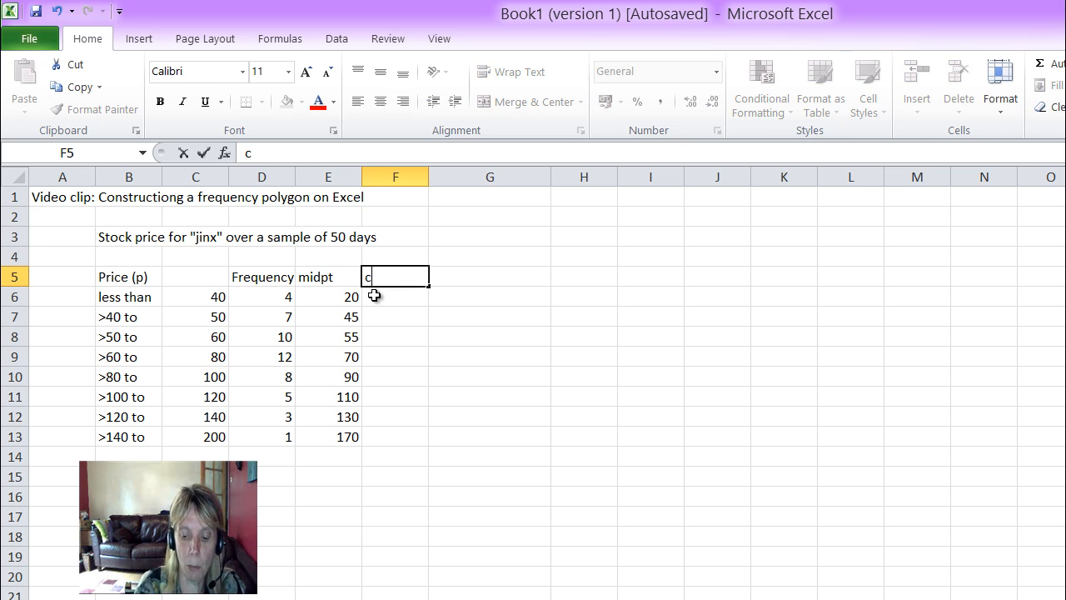
text(ol width)
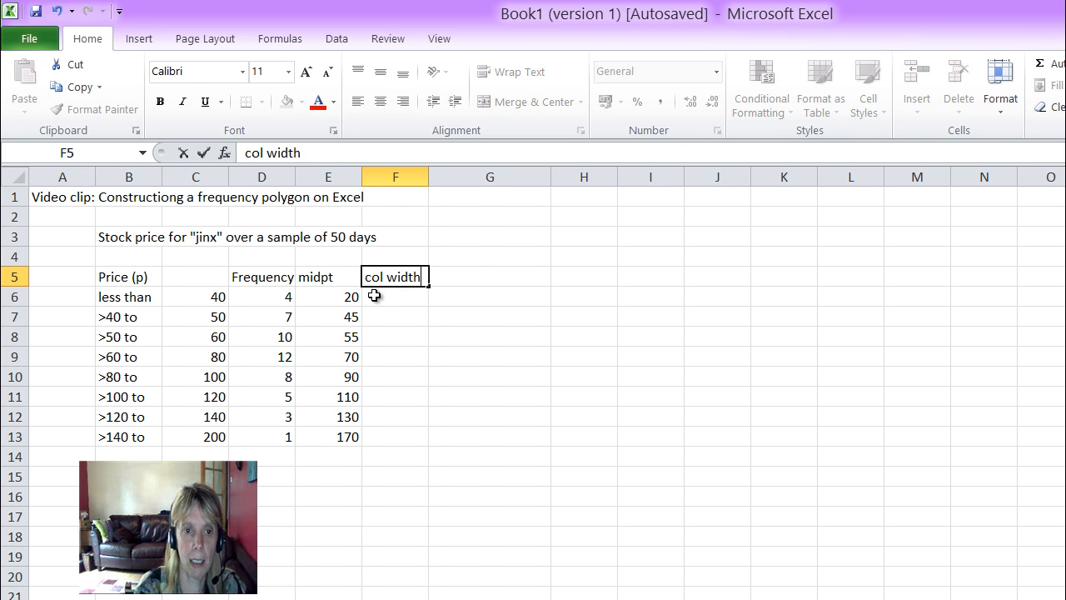
key(Return)
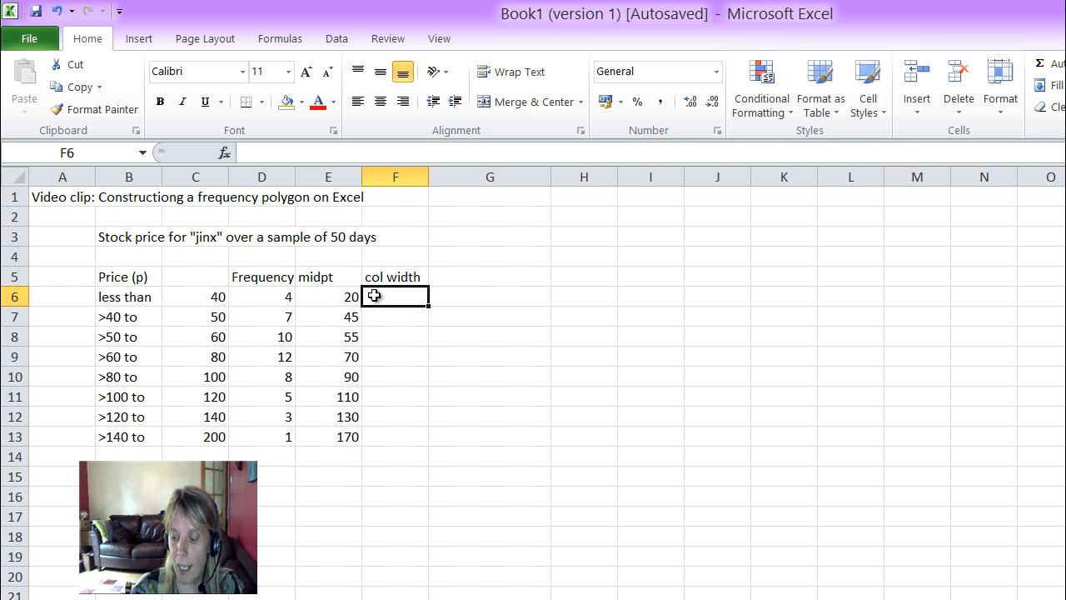
Step: Fill in the class widths 40, 10, 10, 20, 20, 20, 20 and 60 in cells F6 to F13
text(40)
key(Return)
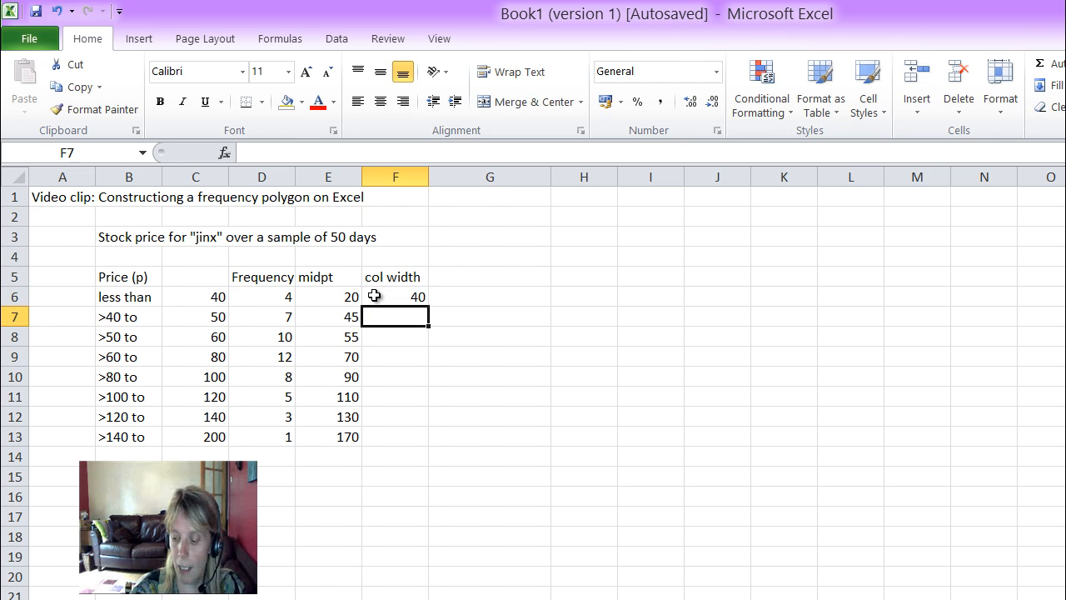
text(10)
key(Return)
text(10)
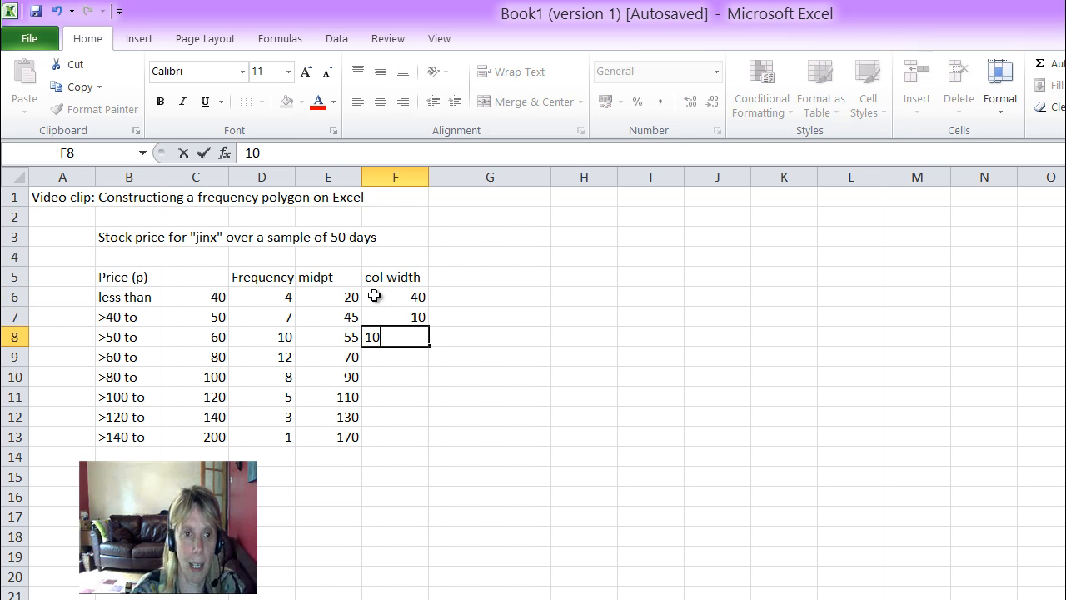
key(Return)
text(20)
key(Return)
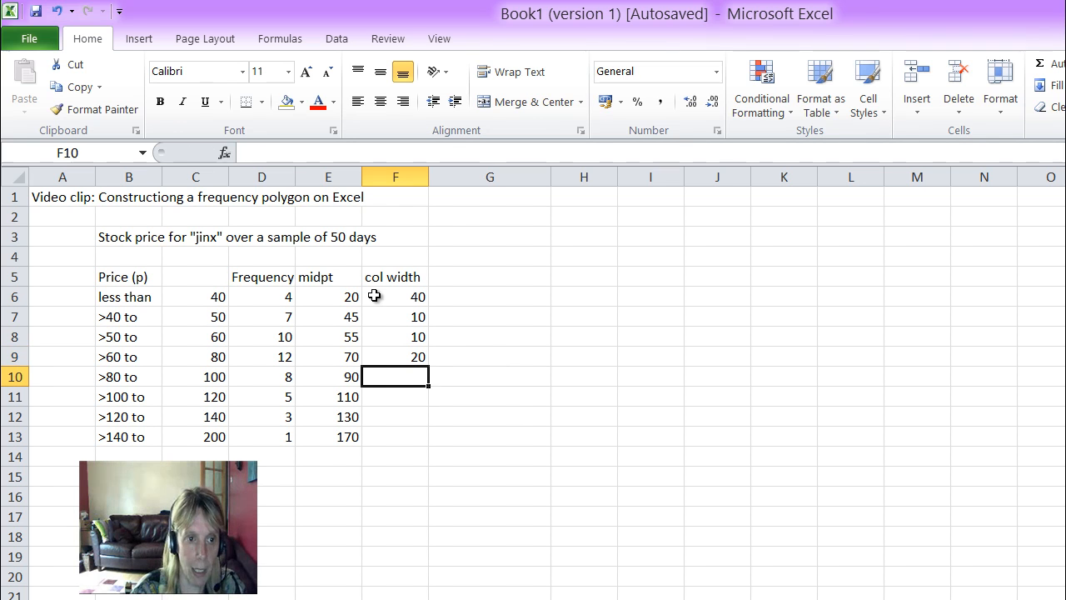
text(20)
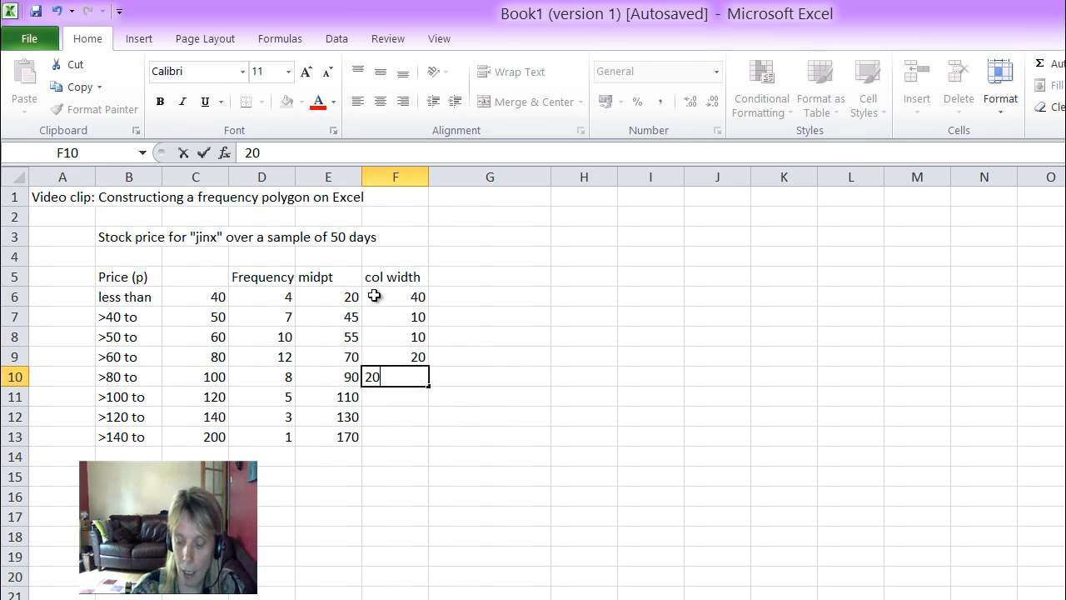
key(Return)
text(20)
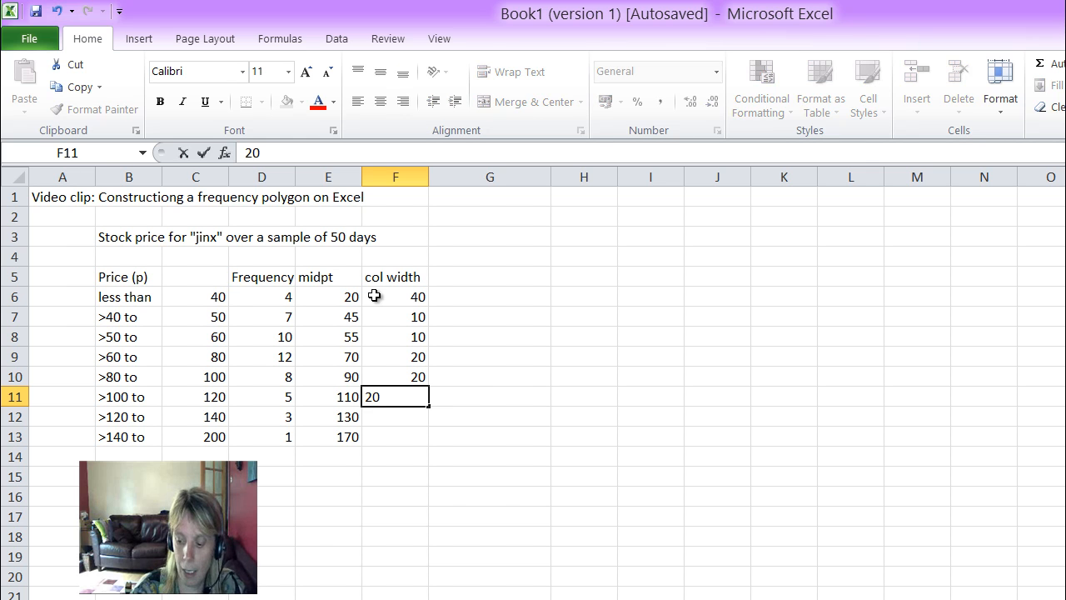
key(Return)
text(20)
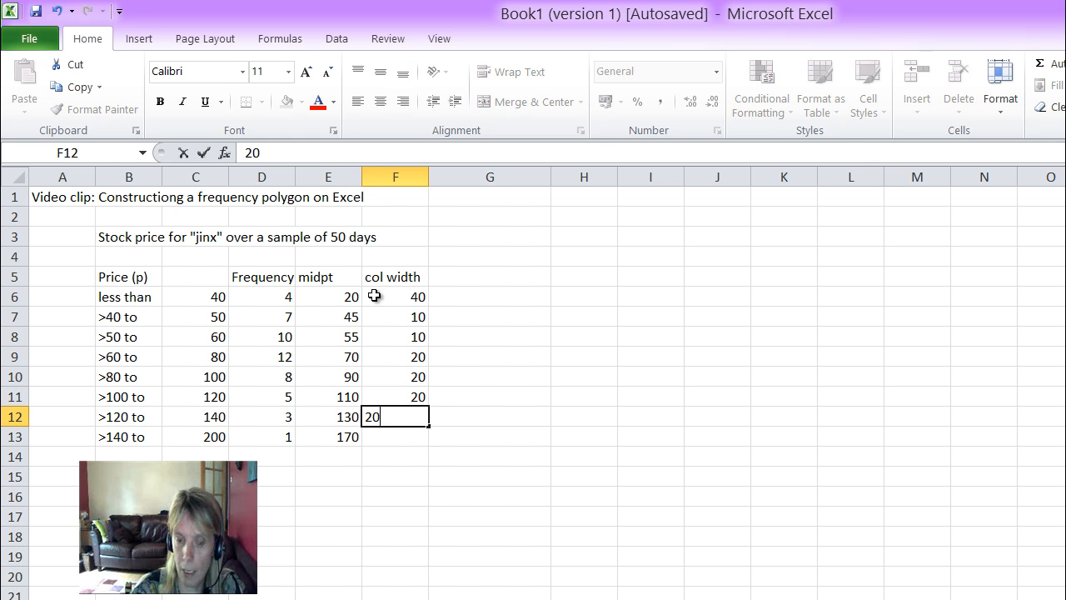
key(Return)
text(60)
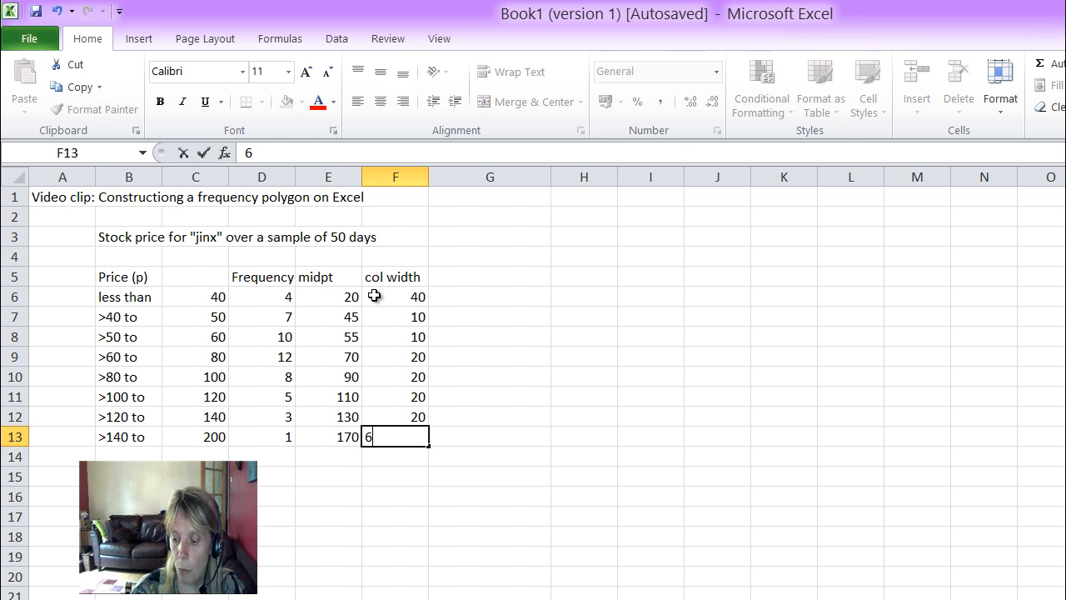
key(Tab)
Step: Add the column heading "frequency density" in cell G5, beside the col width heading
key(Up)
key(Up)
key(Up)
key(Up)
key(Up)
key(Up)
key(Up)
key(Up)
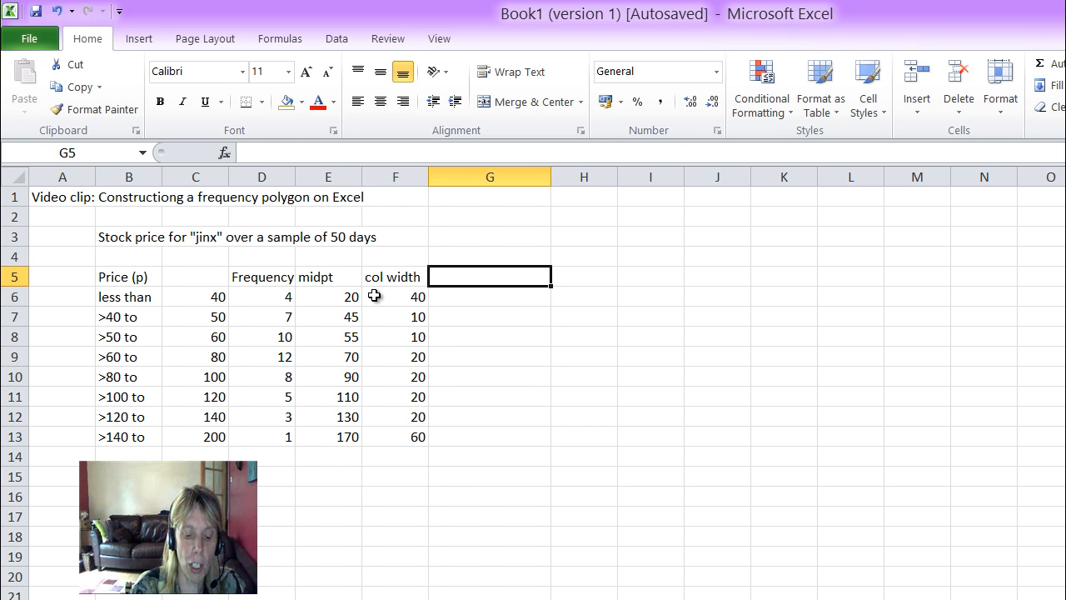
text(frequ)
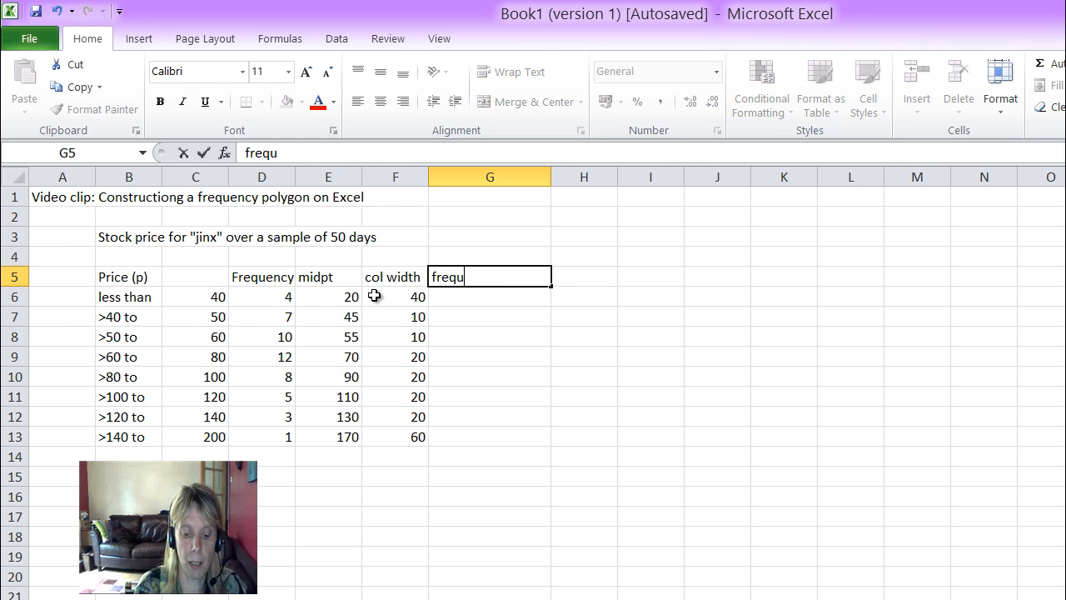
text(ency density)
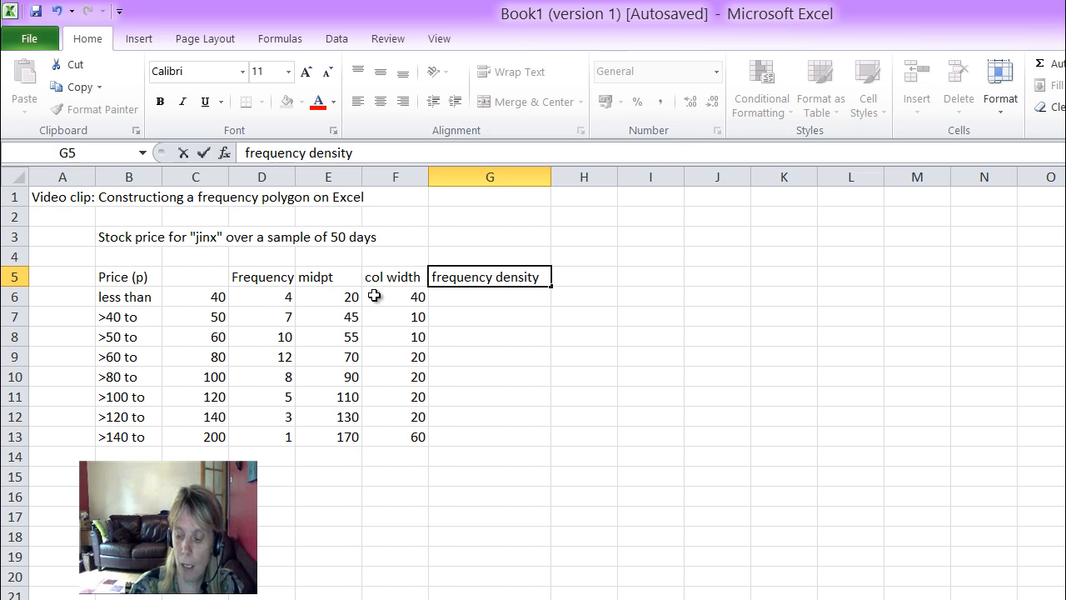
key(Return)
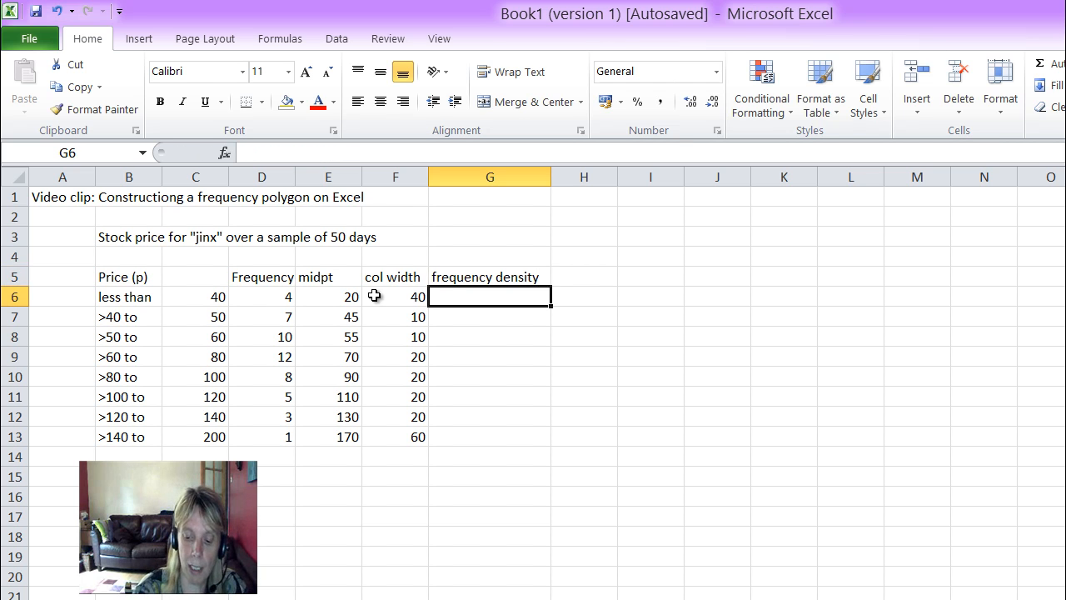
Step: Calculate the first class's frequency density in G6 with the formula =D6/F6
text(=)
key(Left)
key(Left)
key(Left)
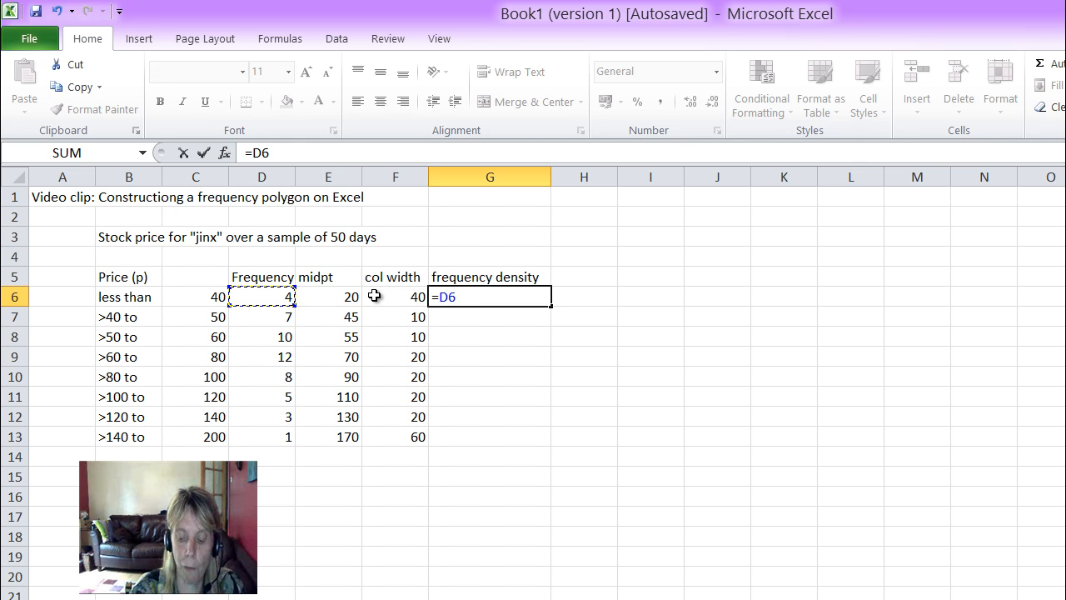
text(/)
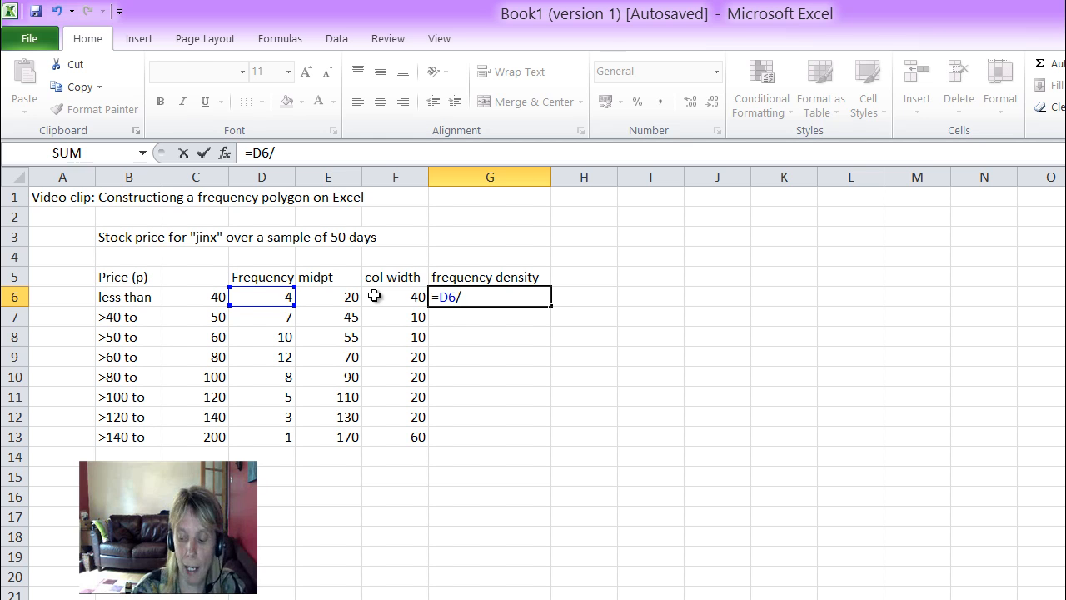
key(Left)
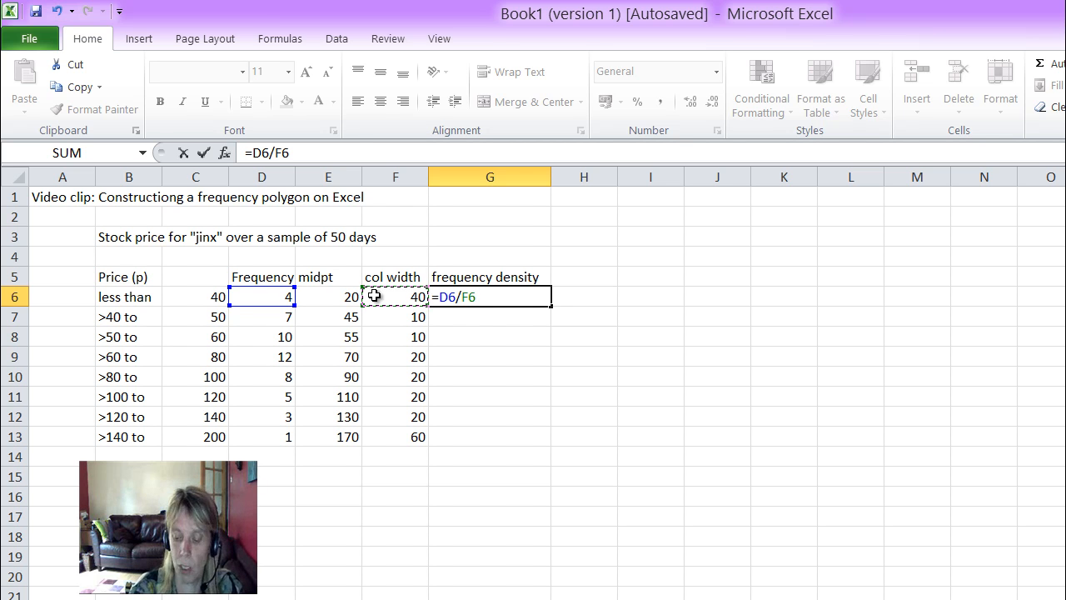
key(Return)
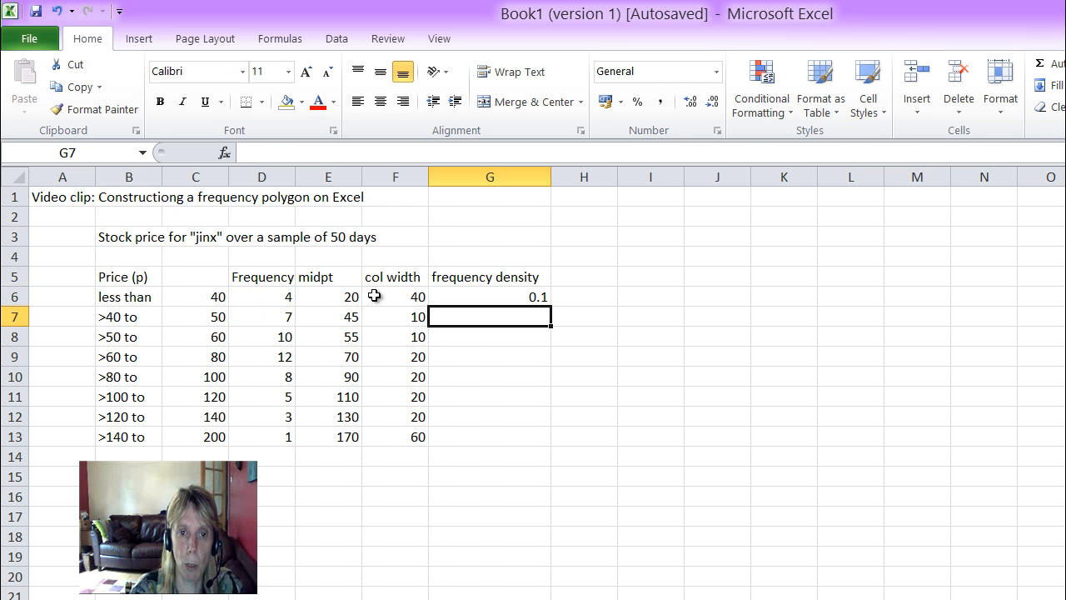
Step: Copy the frequency density formula from G6 down to G13
click(456, 297)
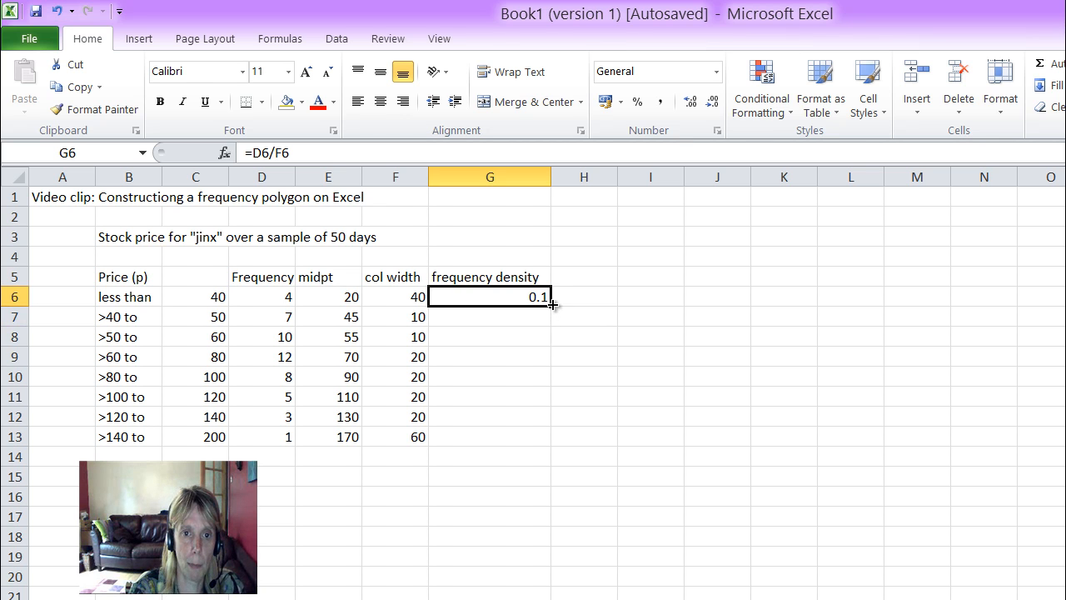
drag(550, 306, 539, 442)
click(703, 394)
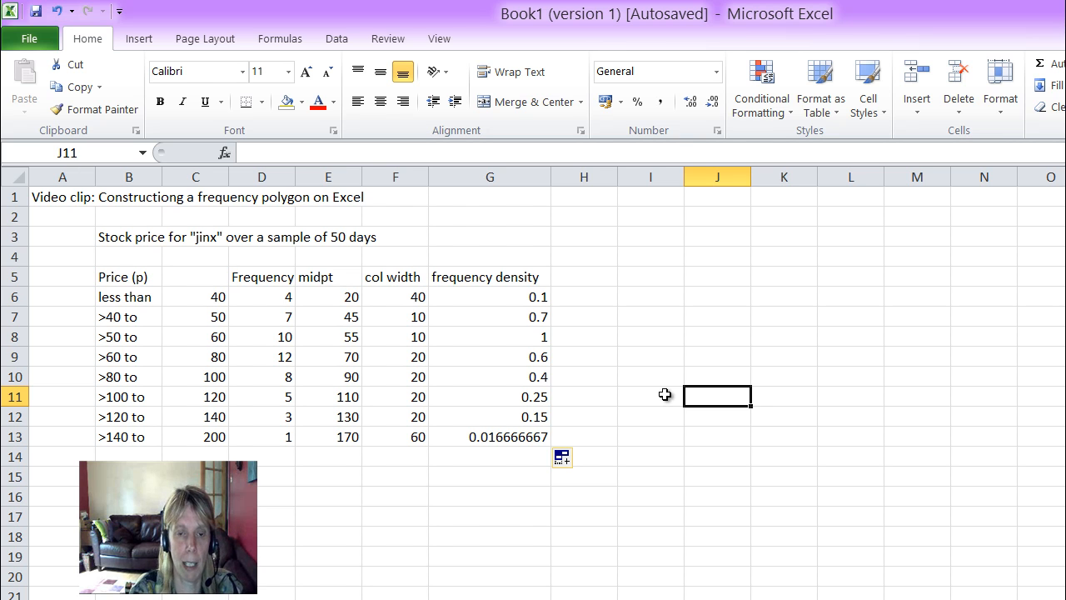
Step: Label the midpt column X in cell E4 and the frequency density column Y in cell G4
click(331, 258)
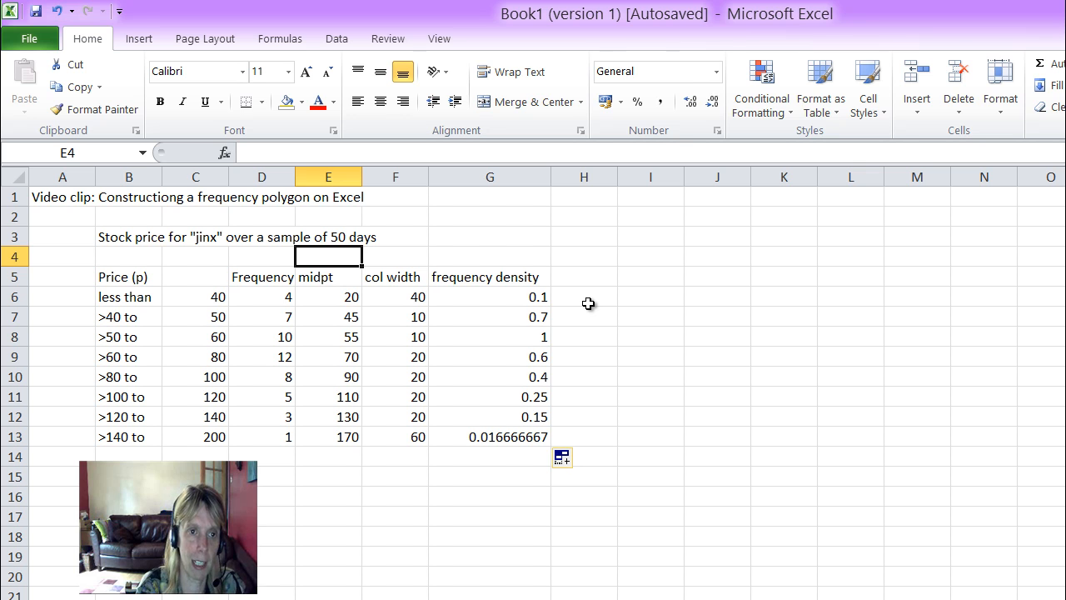
text(X)
key(Tab)
key(Tab)
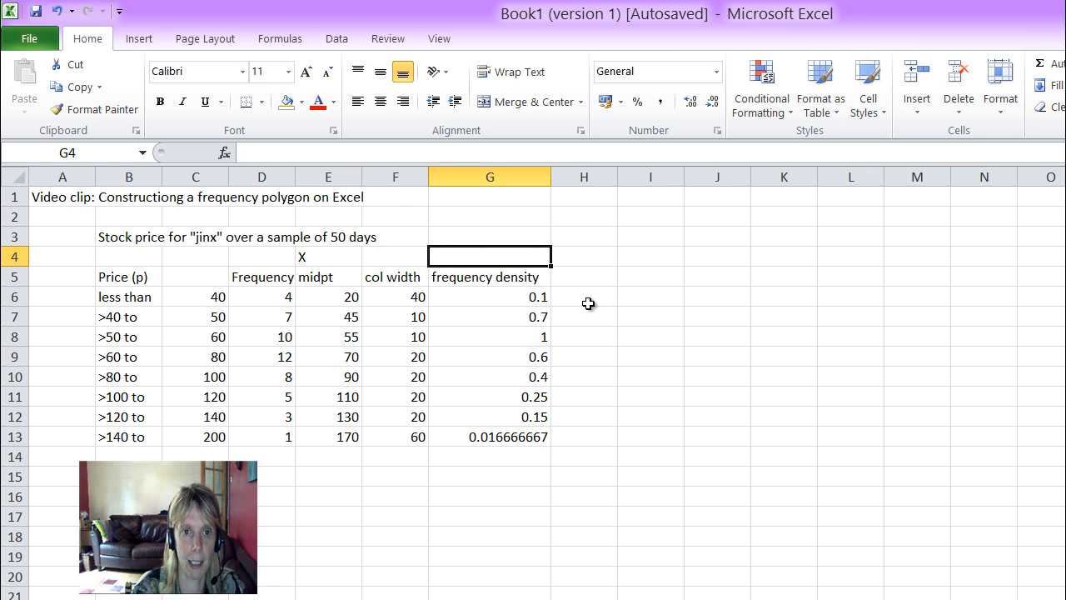
text(Y)
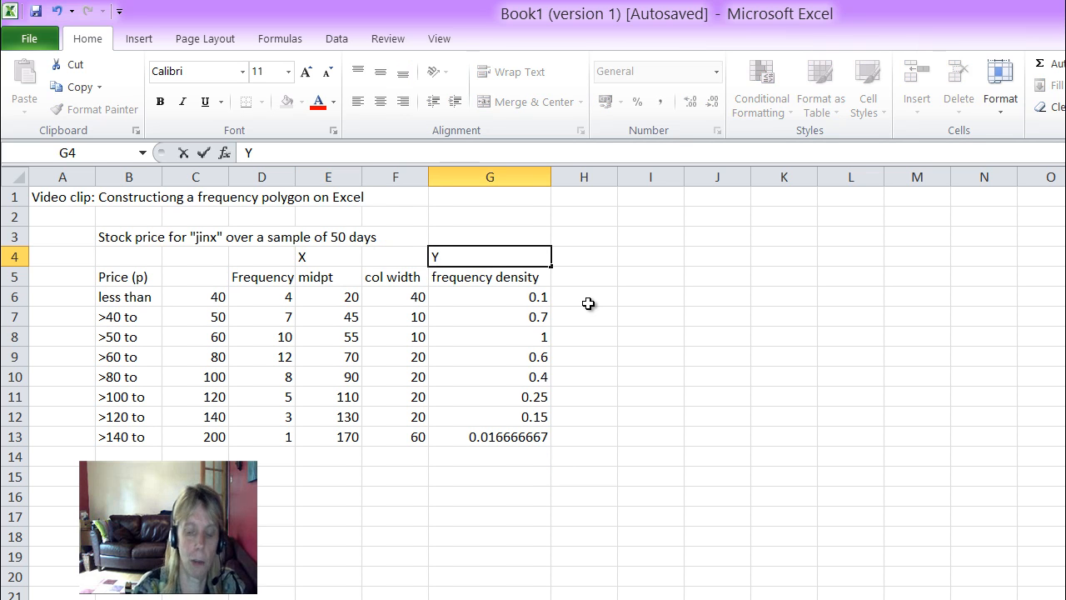
key(Return)
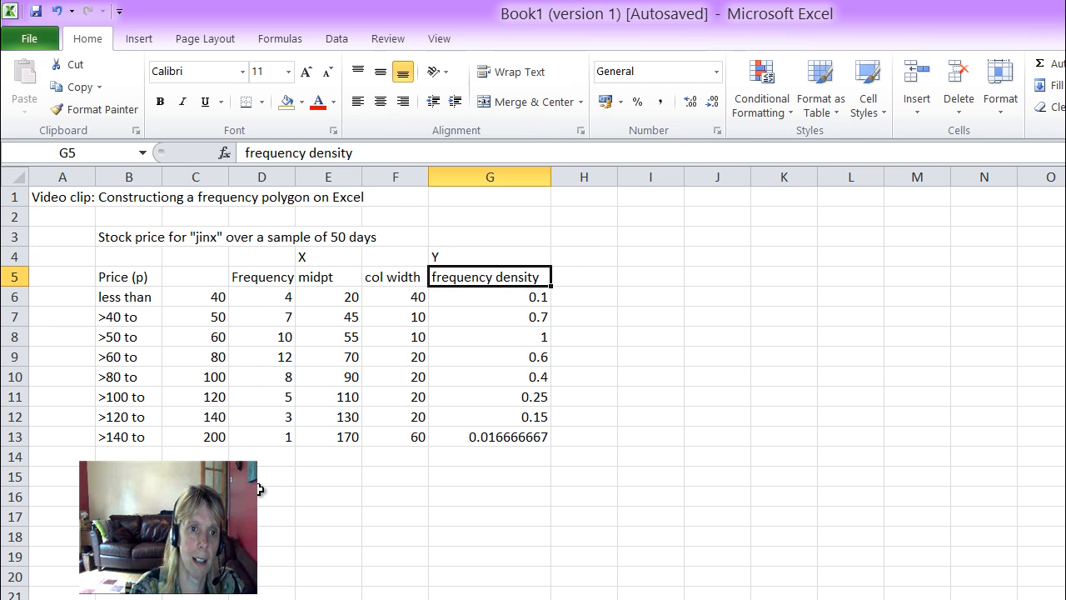
Step: Colour the midpoint values in cells E6 to E12 red
drag(330, 293, 333, 416)
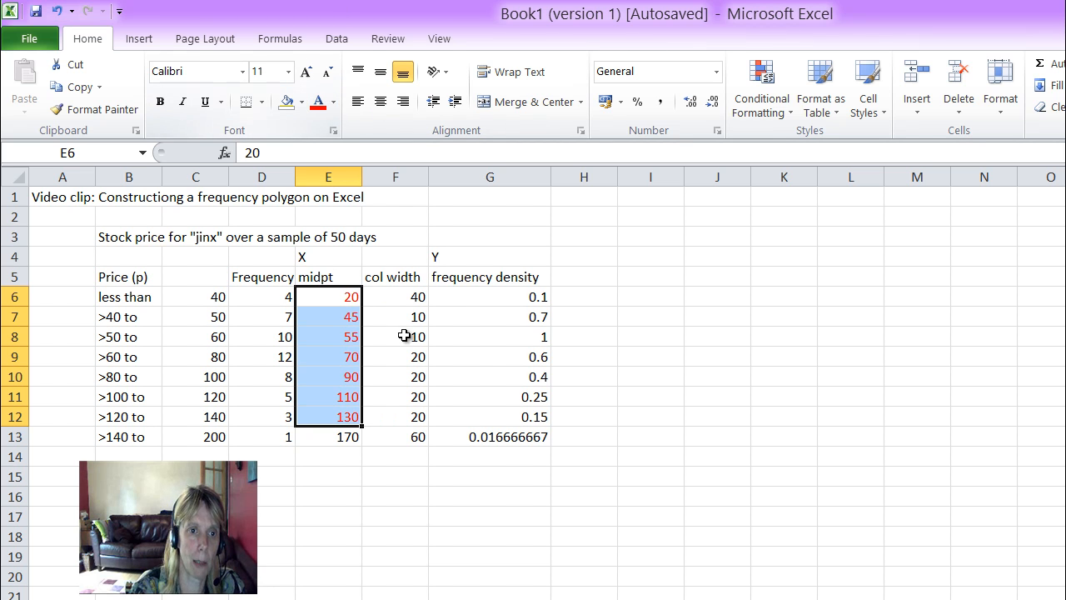
Step: Colour the midpoints in cells E6 to E13 and the frequency densities in cells G6 to G13 red
click(338, 342)
drag(345, 302, 331, 436)
click(318, 101)
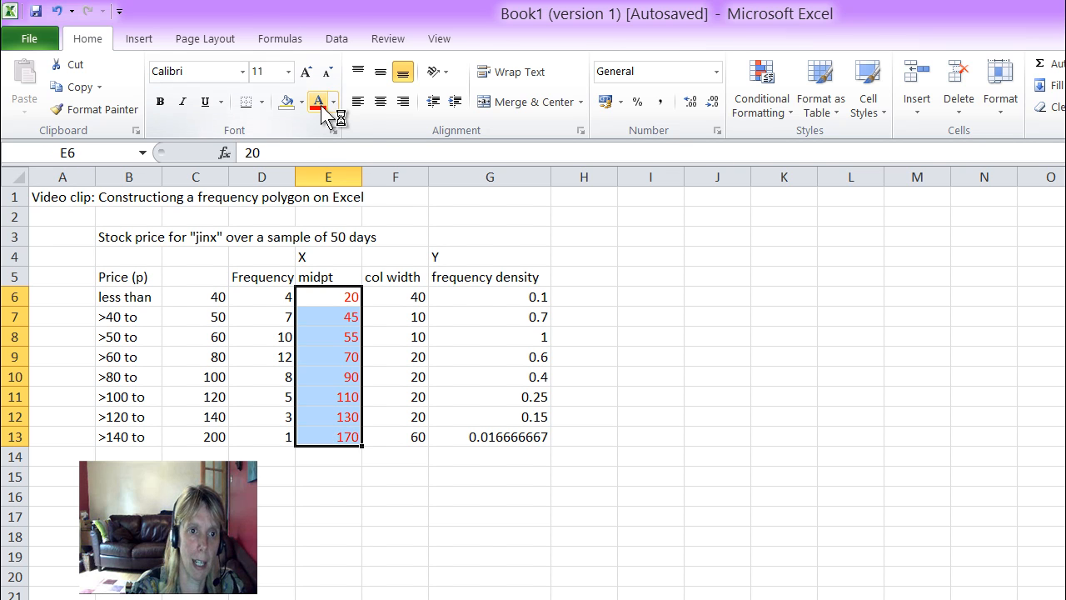
drag(522, 310, 510, 436)
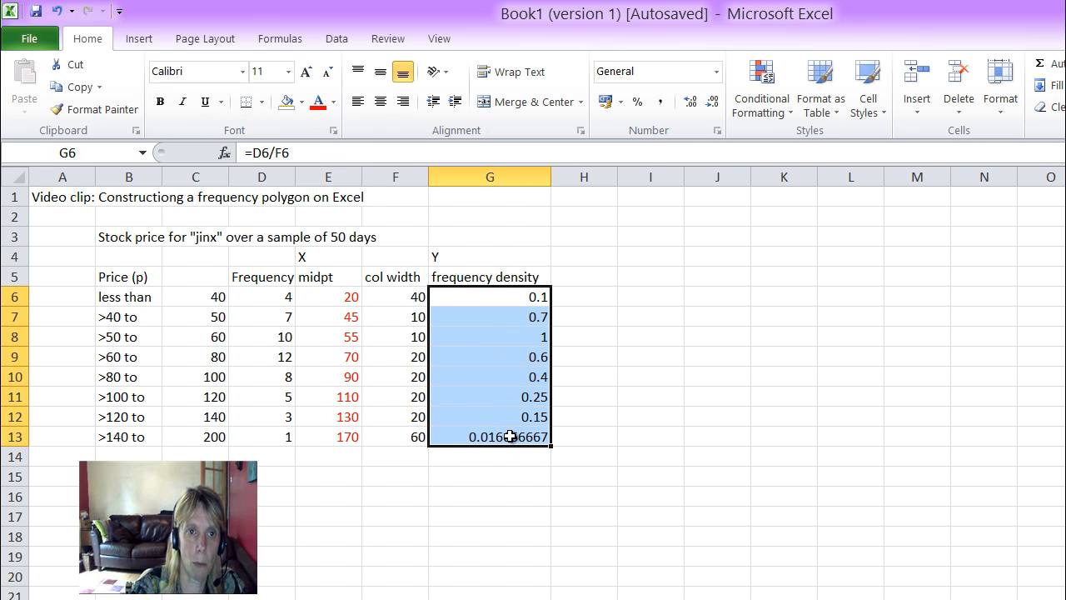
click(318, 103)
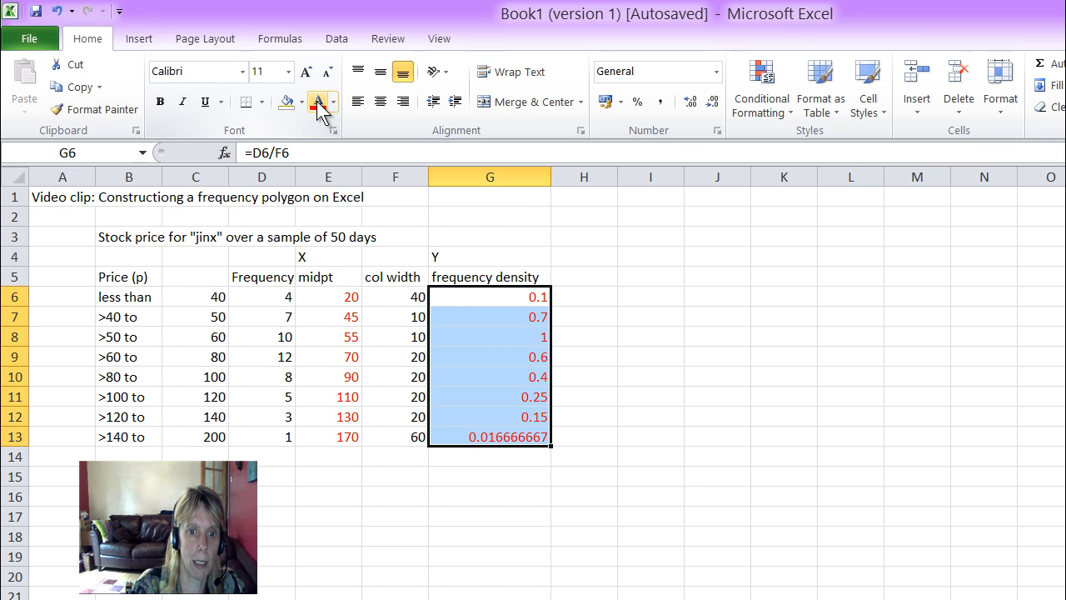
click(641, 476)
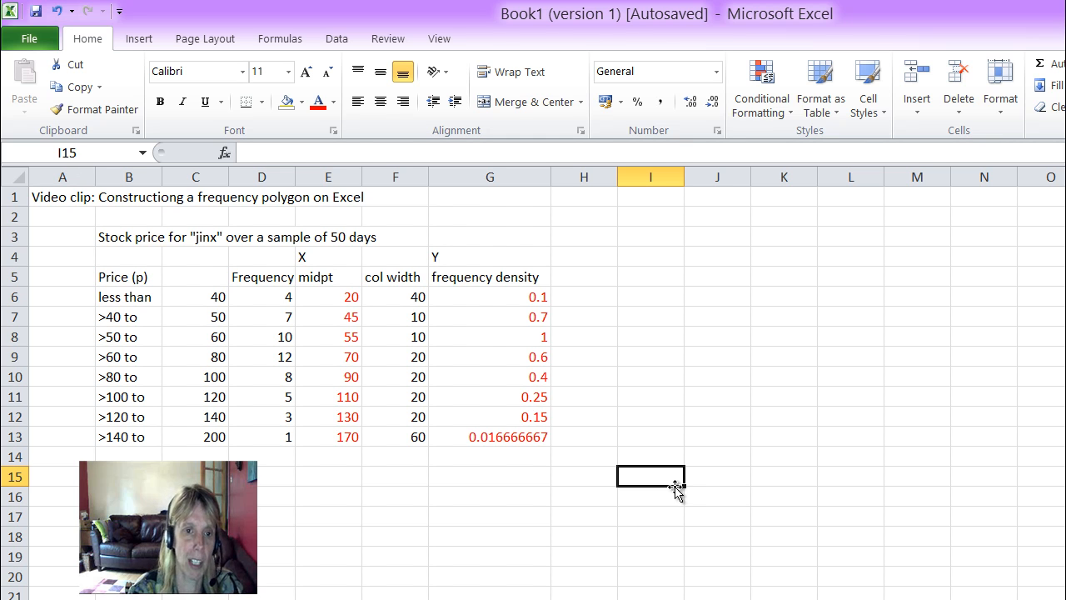
Step: Insert a scatter chart with straight lines and no markers from the midpoints in E6:E13 and the frequency densities in G6:G13
click(324, 299)
drag(324, 298, 333, 439)
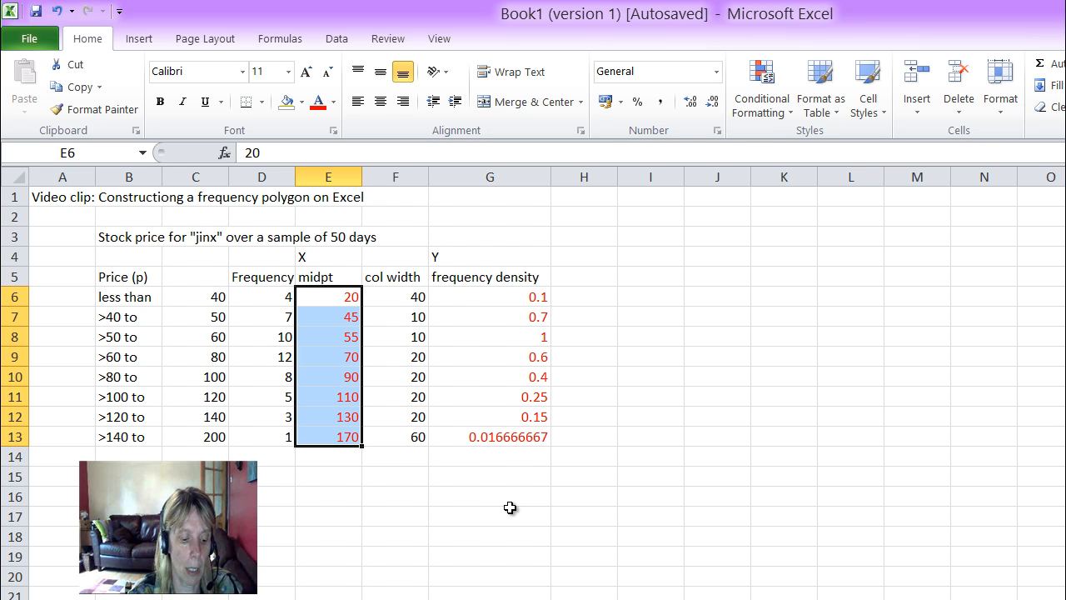
ctrl+drag(469, 298, 479, 428)
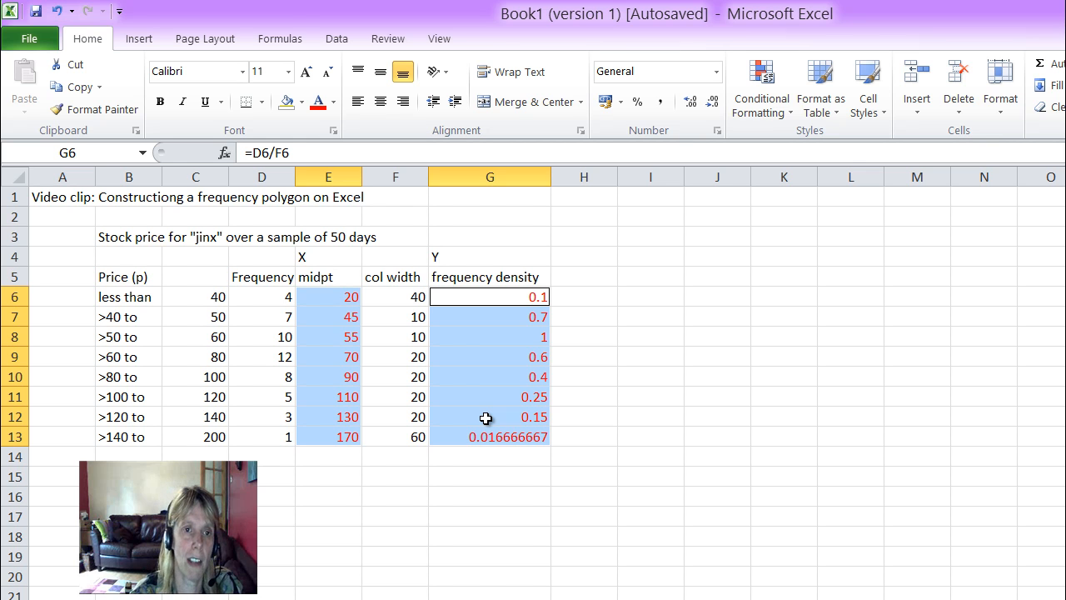
click(139, 39)
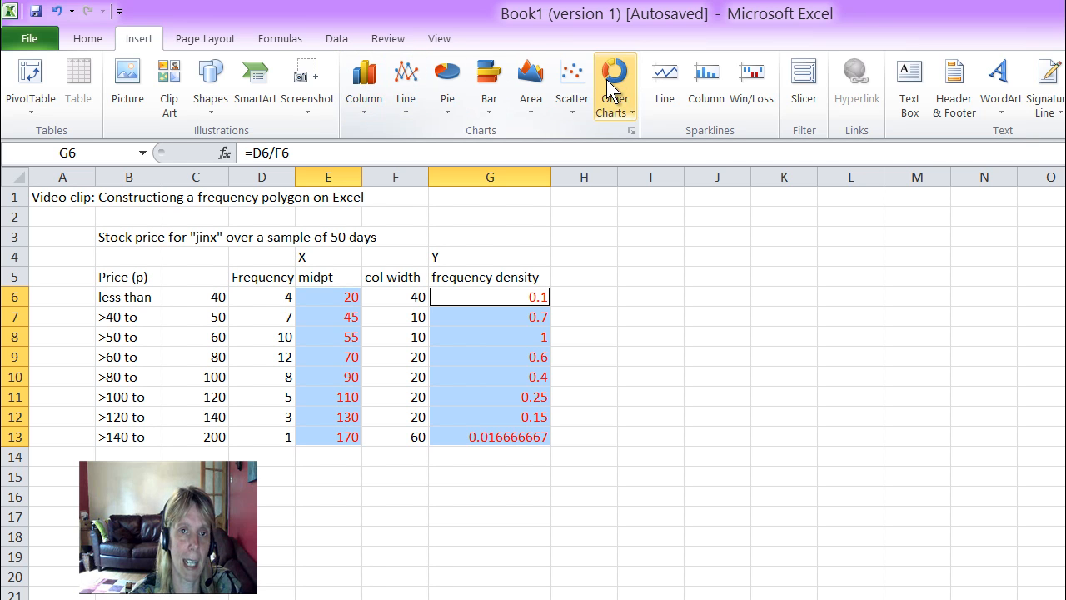
click(571, 114)
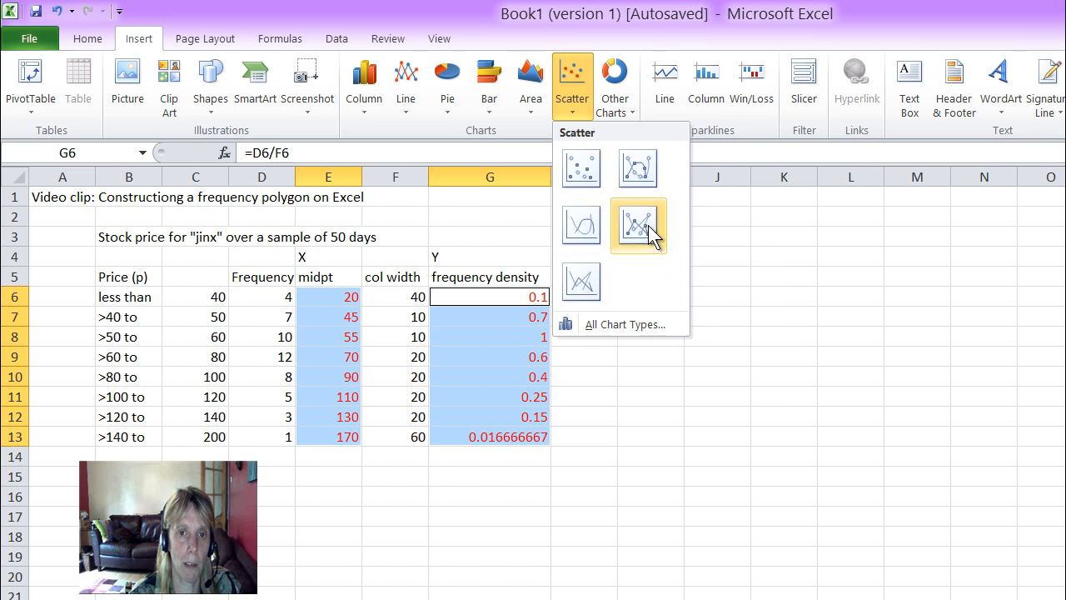
click(581, 283)
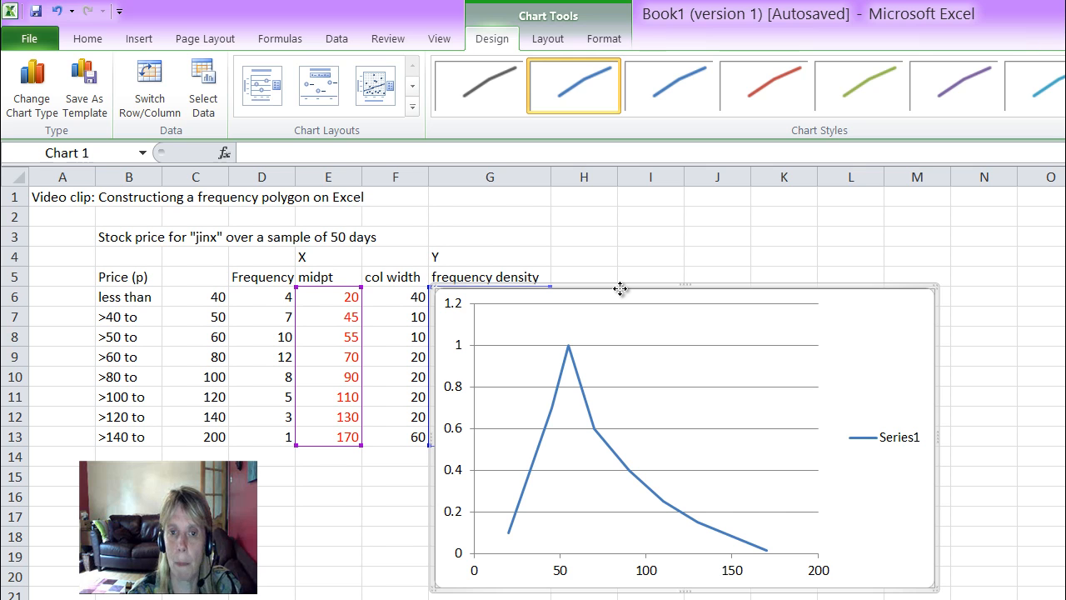
Step: Move the chart clear of the data table, enlarge it, and apply chart Layout 1
drag(621, 288, 833, 232)
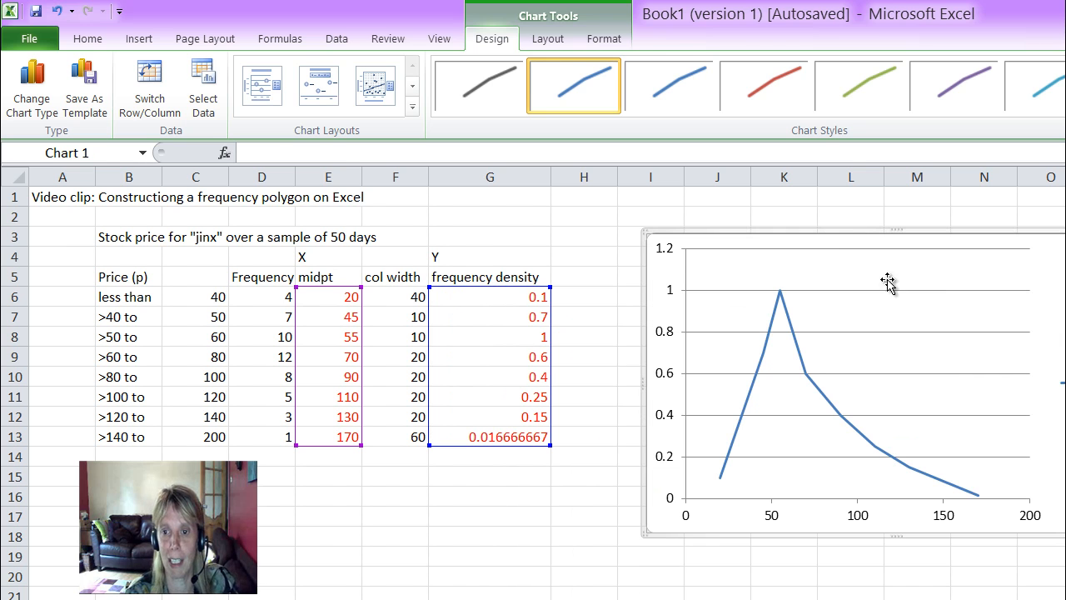
drag(1065, 536, 1065, 599)
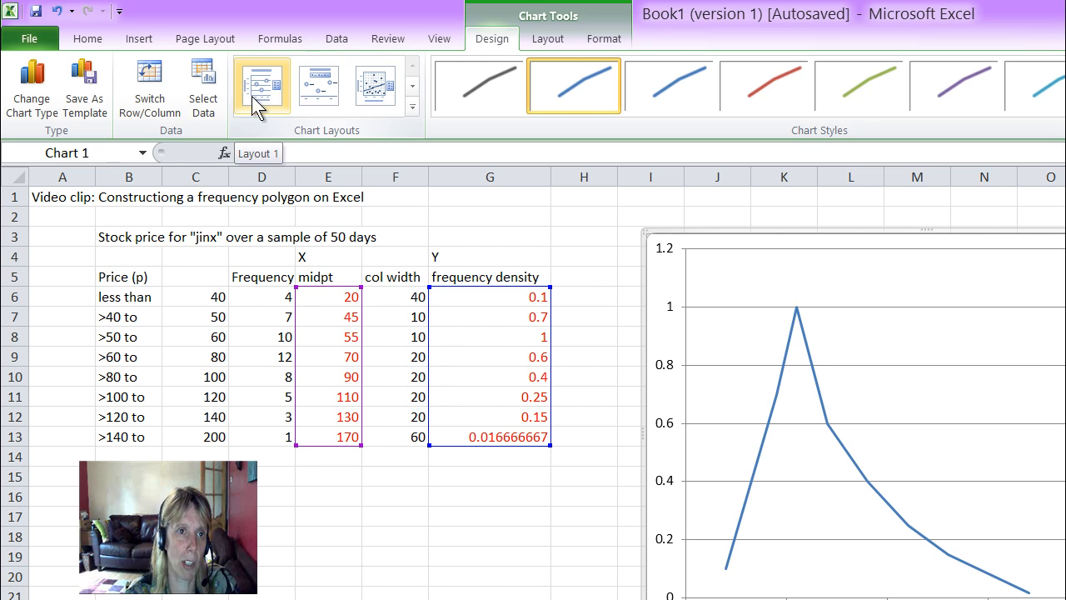
click(266, 93)
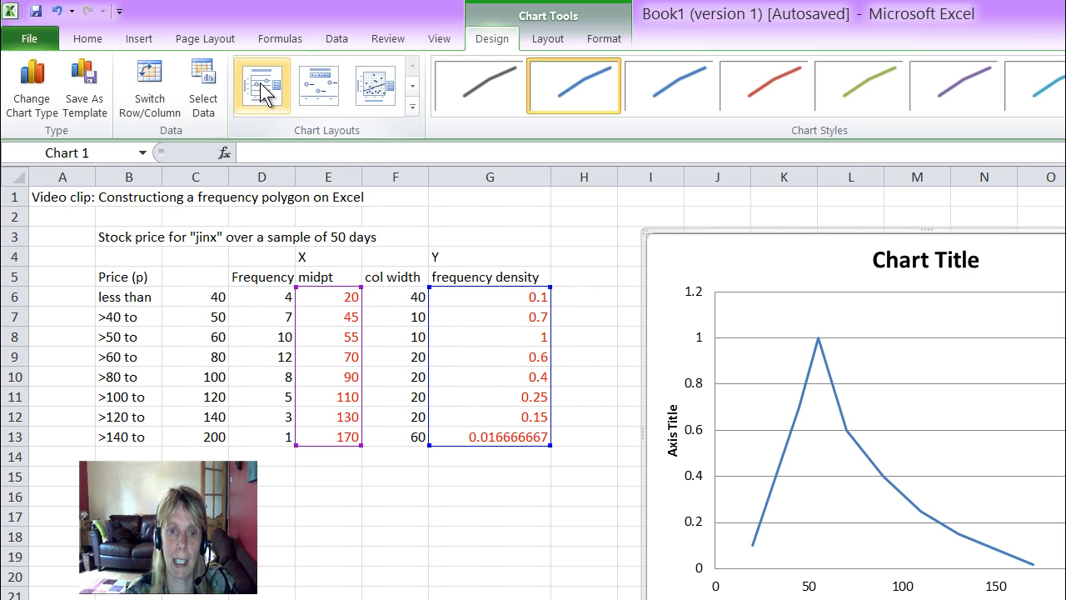
Step: Replace the placeholder chart title with: Stock price for "jinx" on a sample of 50 days
click(898, 262)
click(933, 260)
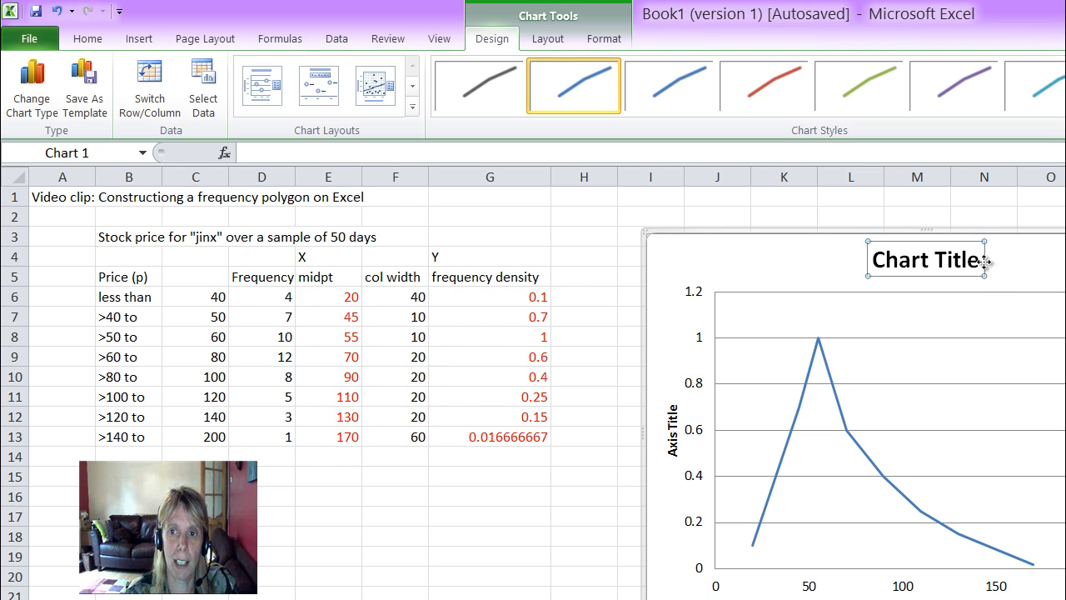
drag(981, 263, 873, 262)
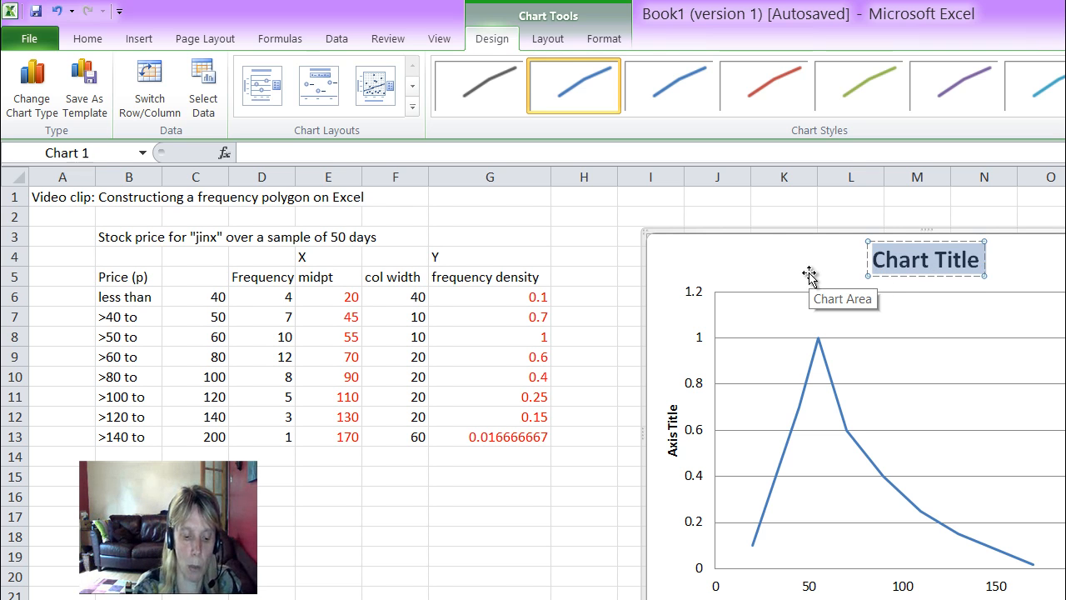
text(Stock pri)
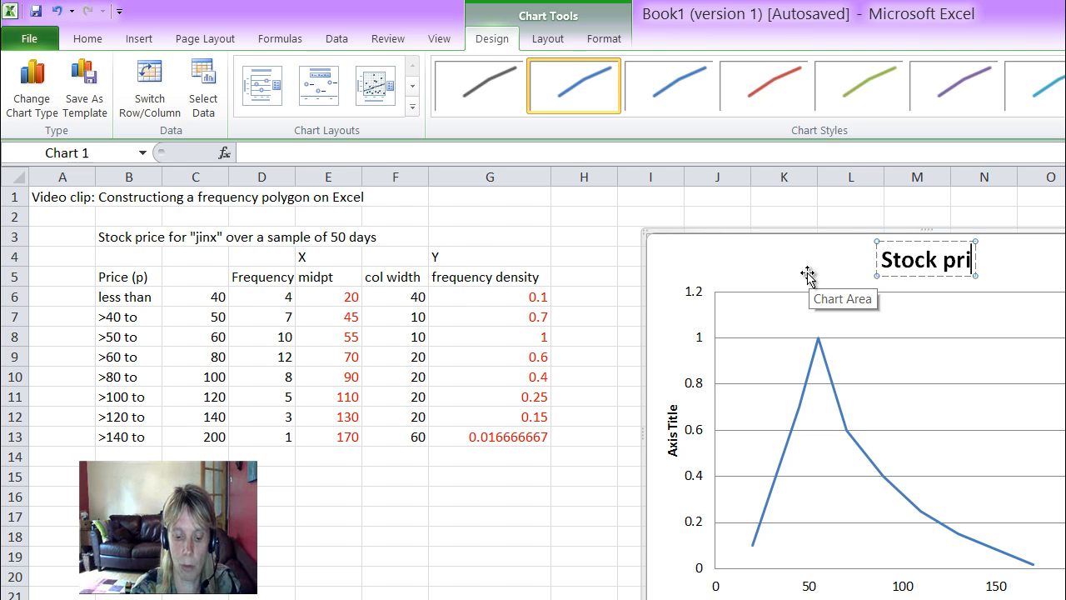
text(ce for)
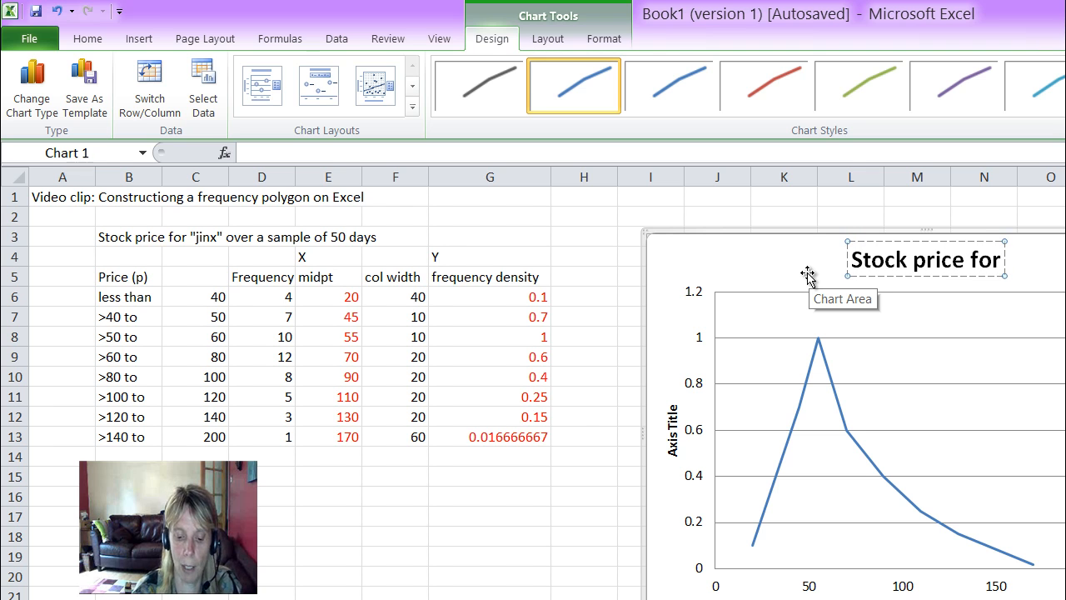
text( "jinx" )
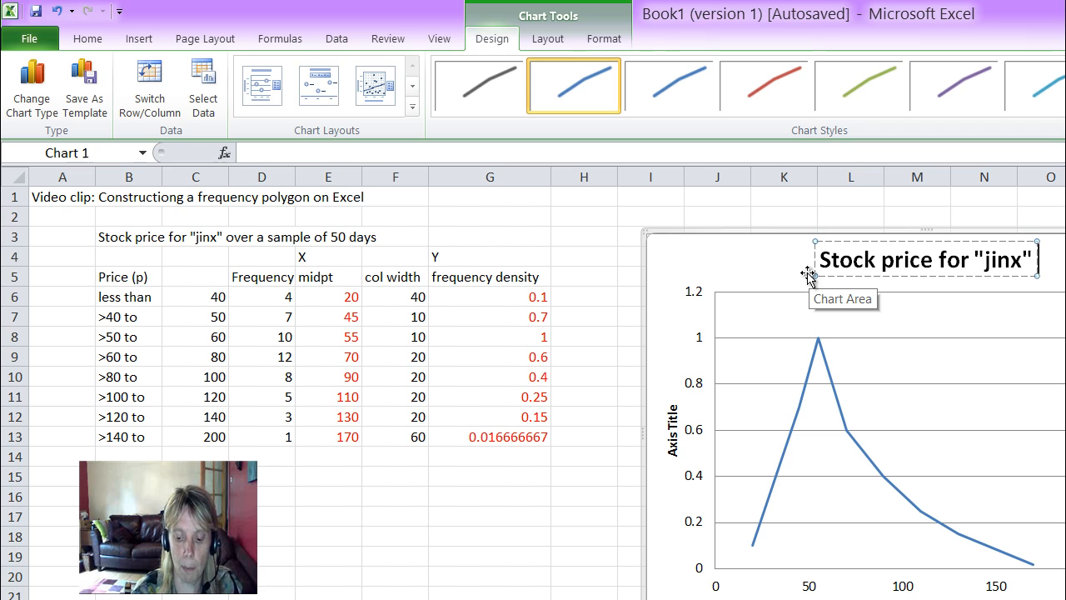
text(on)
text( a sam)
text(ple of)
text( 50 days)
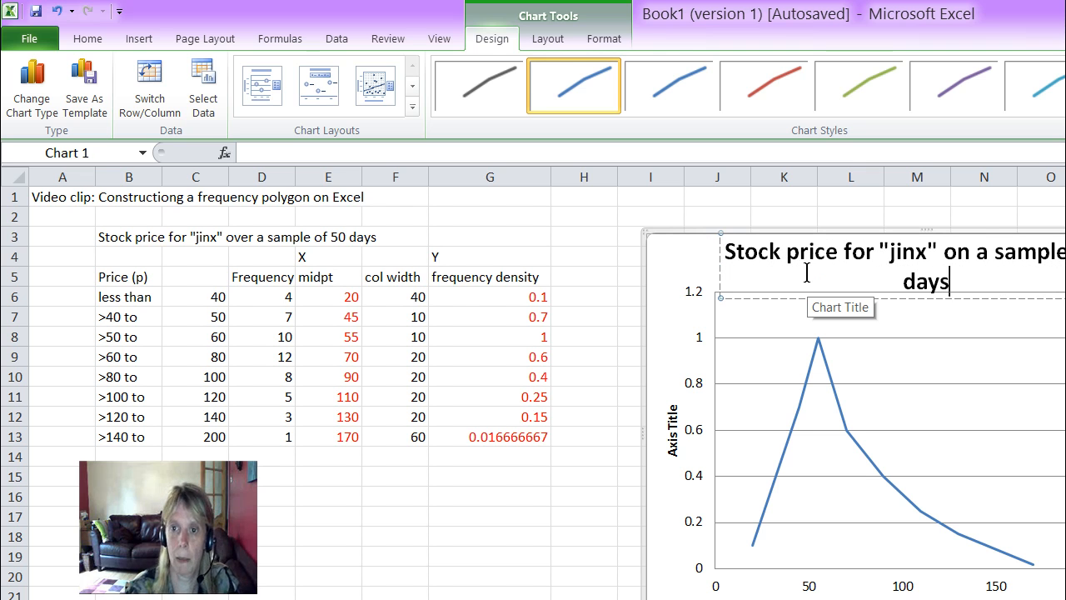
click(1065, 356)
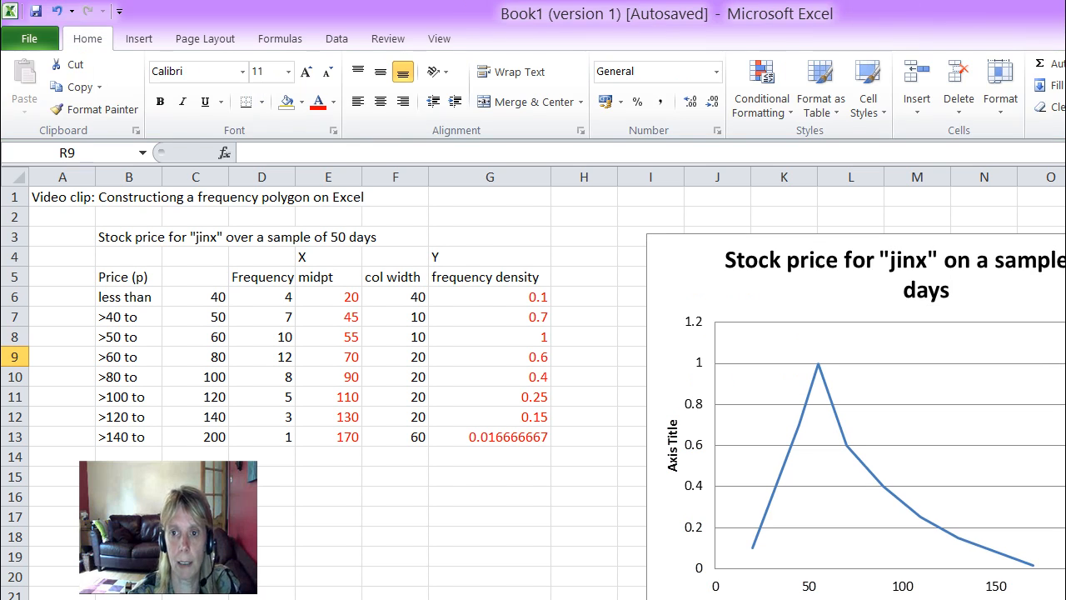
Step: Set the chart's horizontal axis title to "Stock price"
click(903, 595)
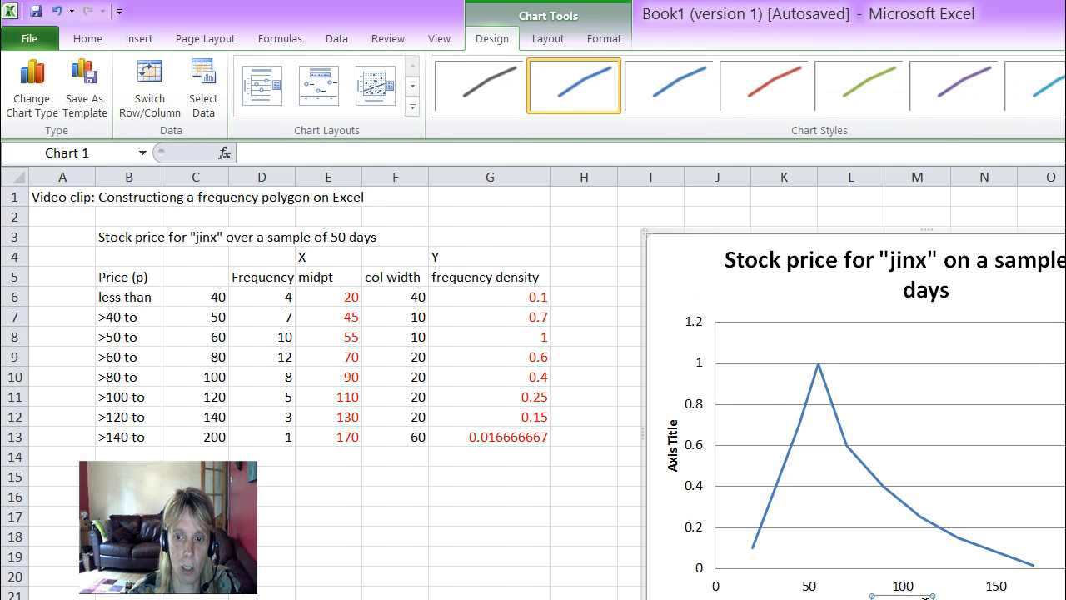
click(252, 153)
text(Stio)
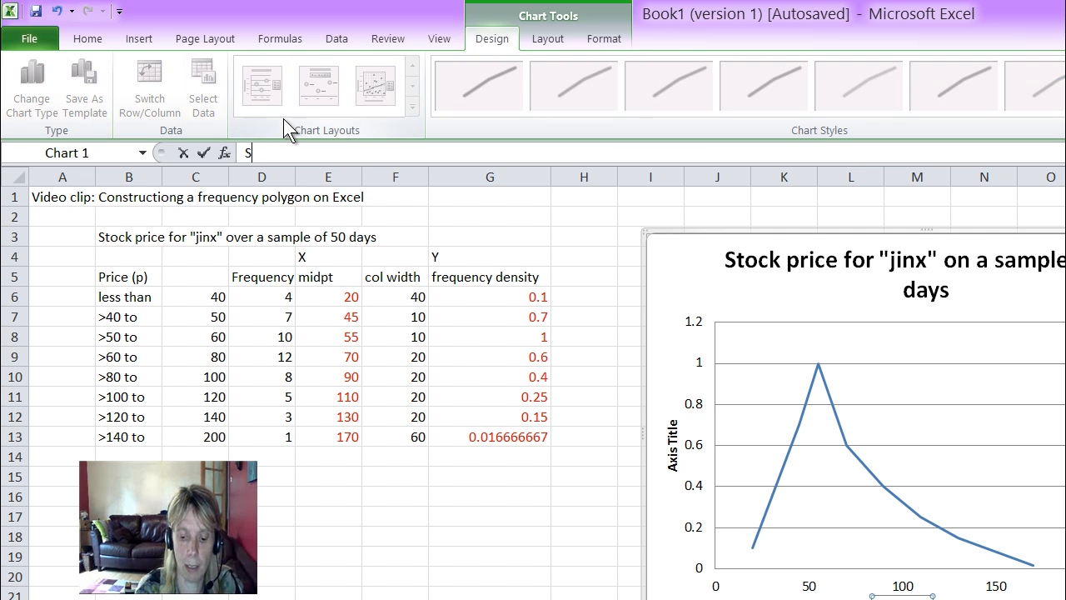
key(BackSpace)
key(BackSpace)
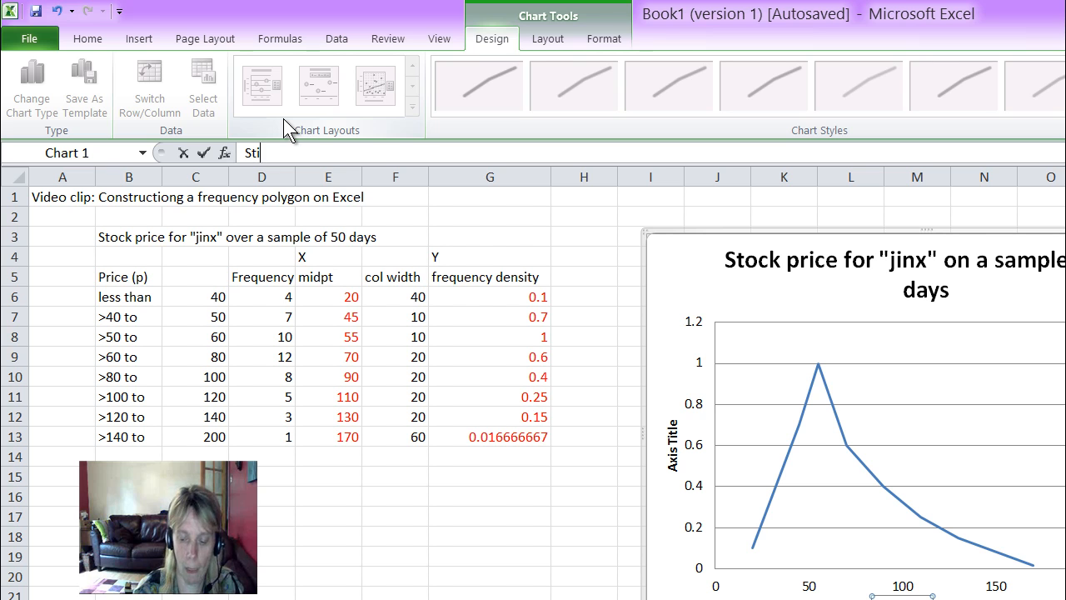
text(ock price)
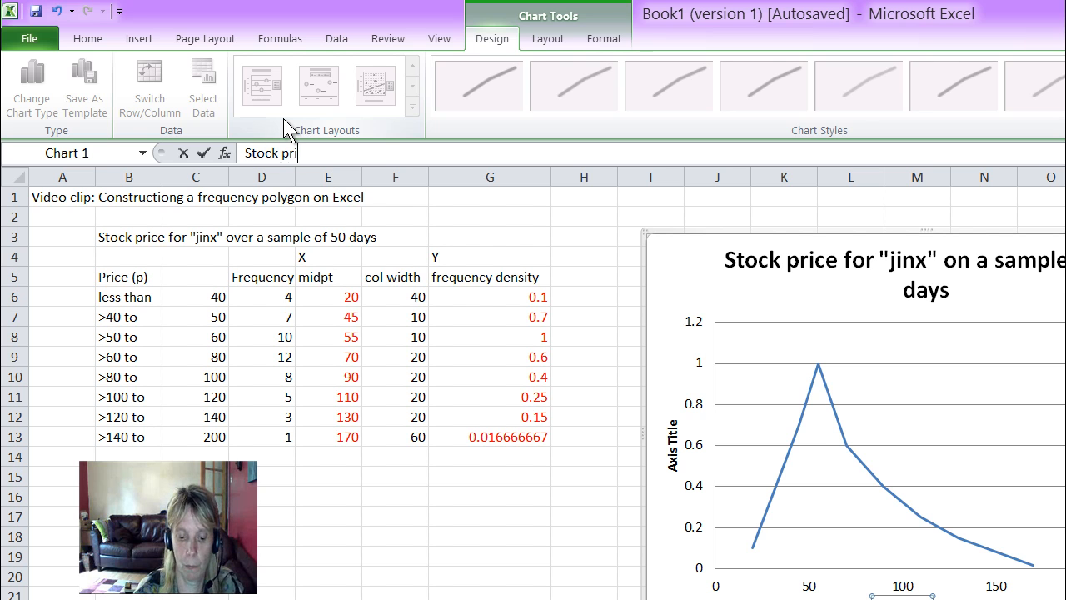
key(Escape)
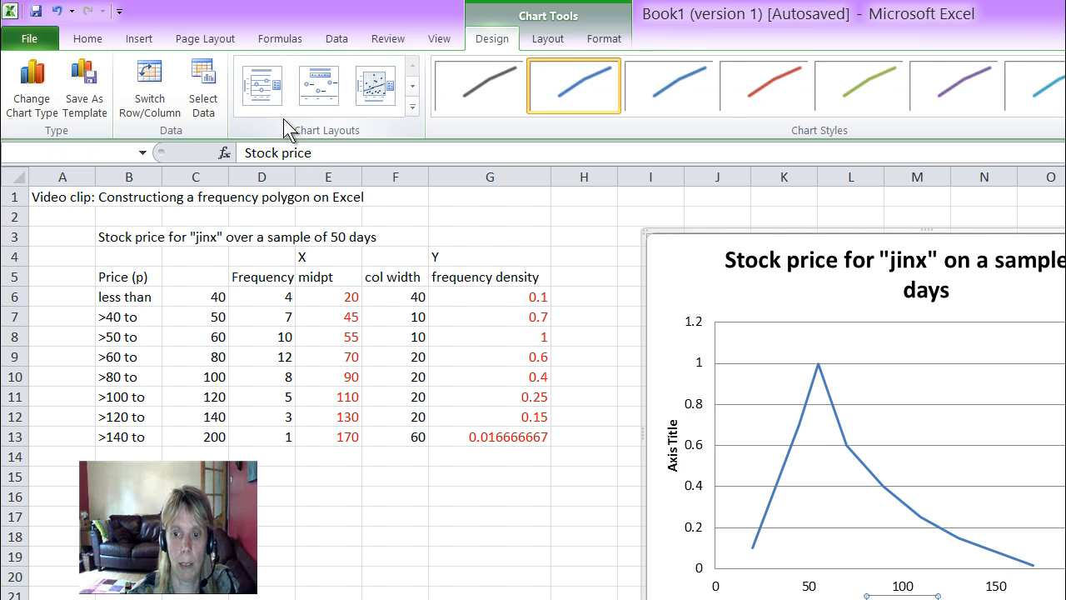
Step: Set the chart's vertical axis title to "Frequency Density"
click(673, 437)
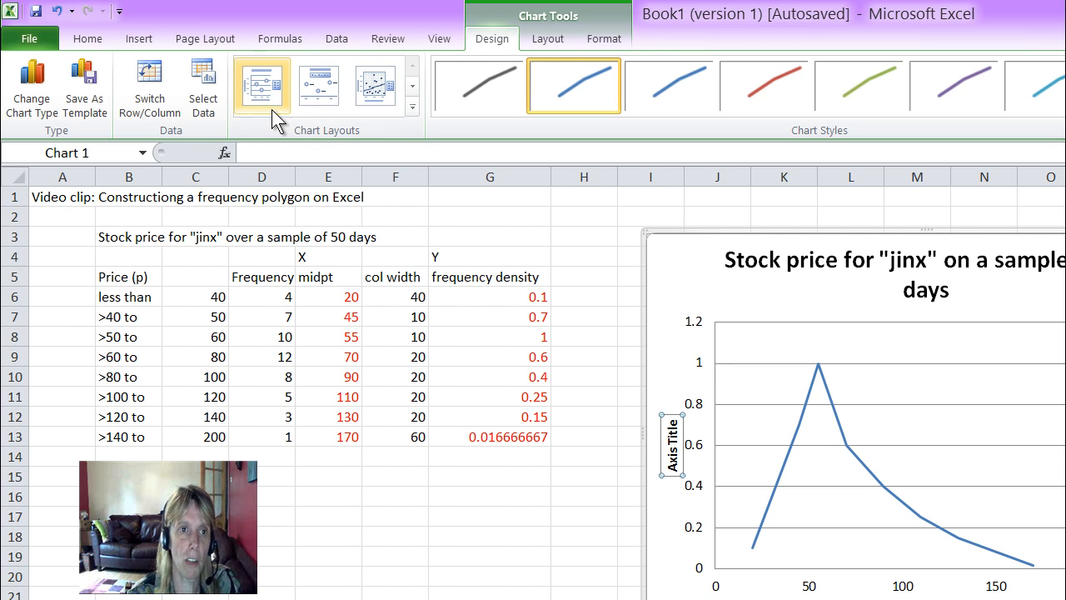
click(256, 151)
text(Frequenc)
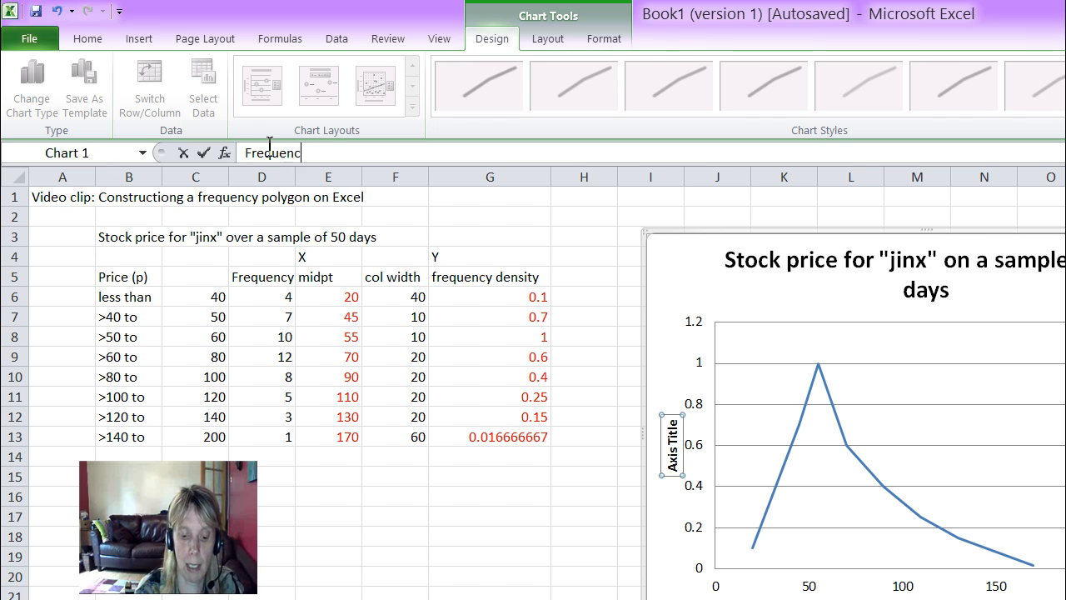
text(y Density)
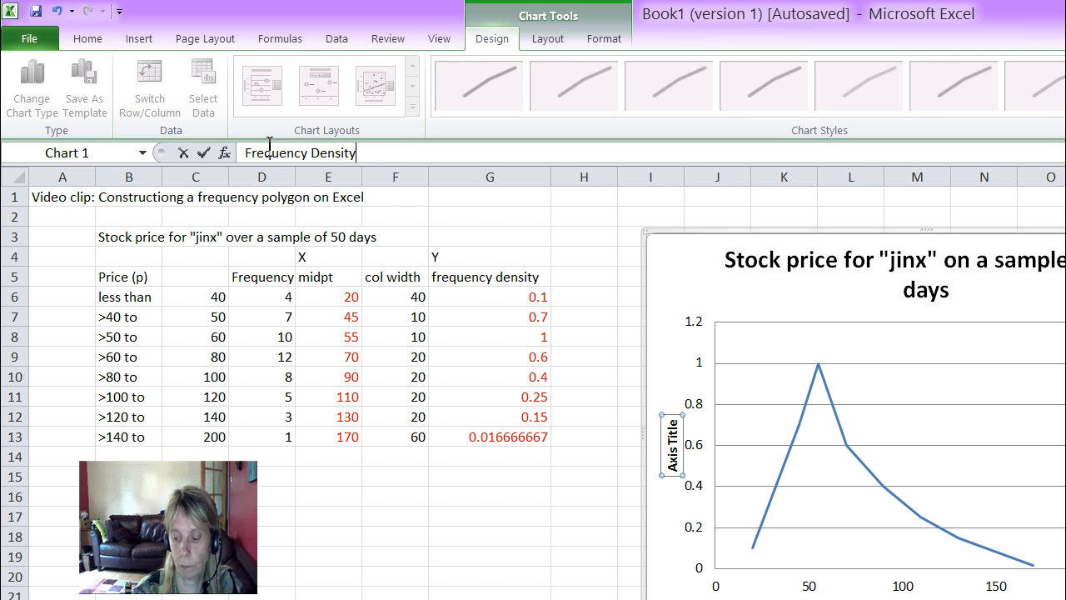
key(Return)
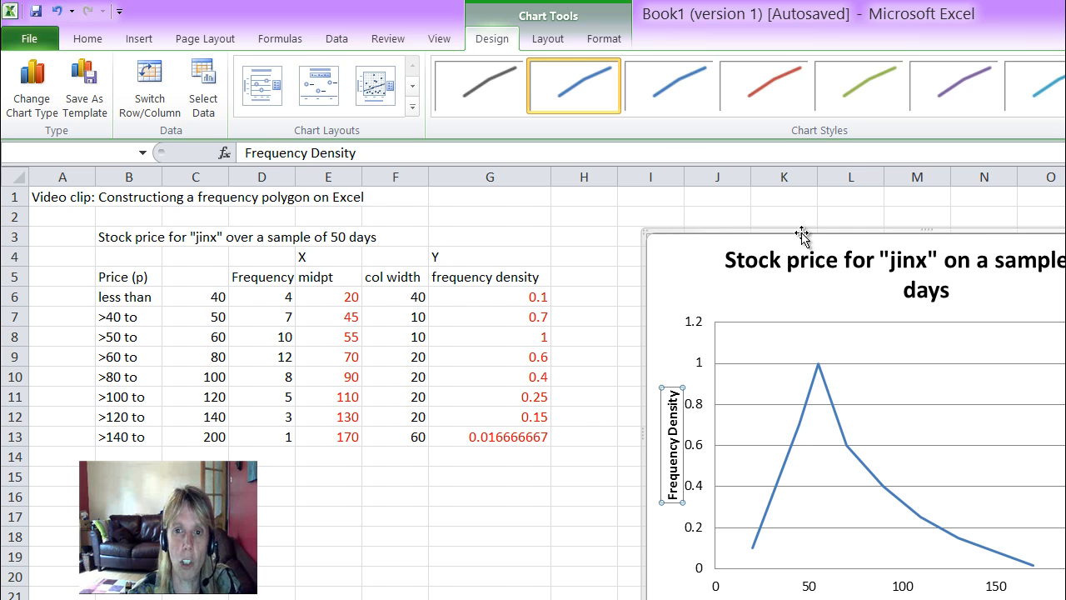
Step: Add "Distribuition of" at the start of the chart title and change "price" to "prices"
click(798, 261)
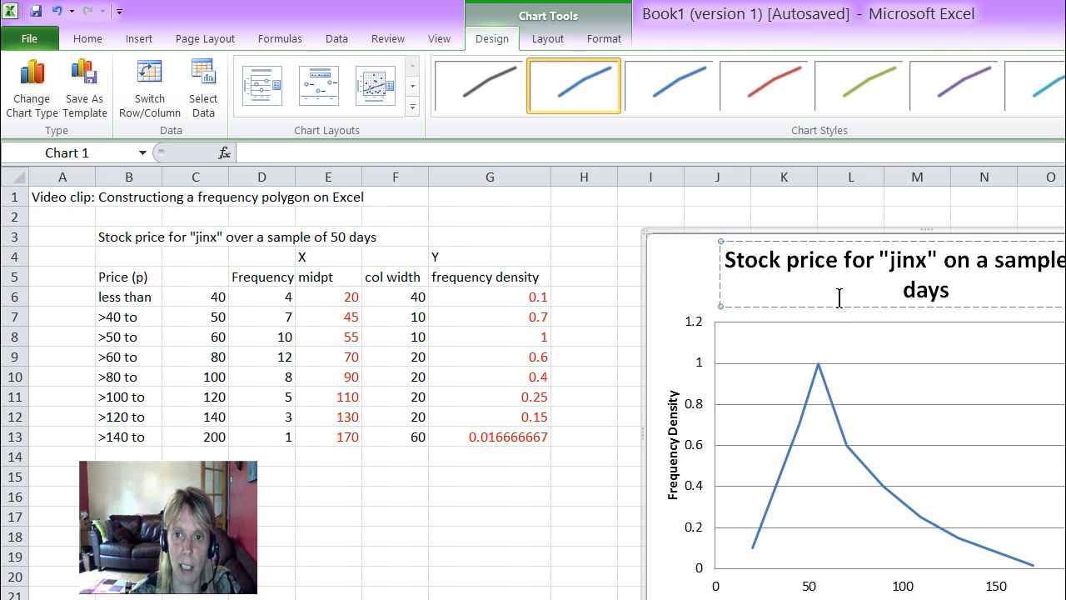
text(Distribuition of)
key(Right)
key(Right)
key(Right)
key(Right)
key(Right)
key(Right)
key(Right)
key(Right)
key(Right)
key(Right)
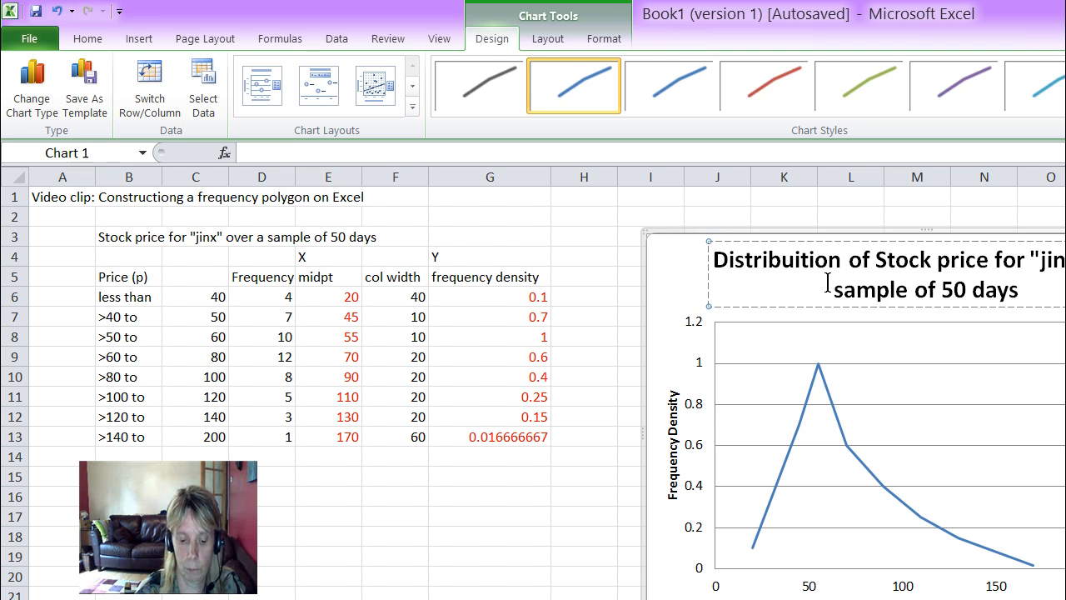
text(s)
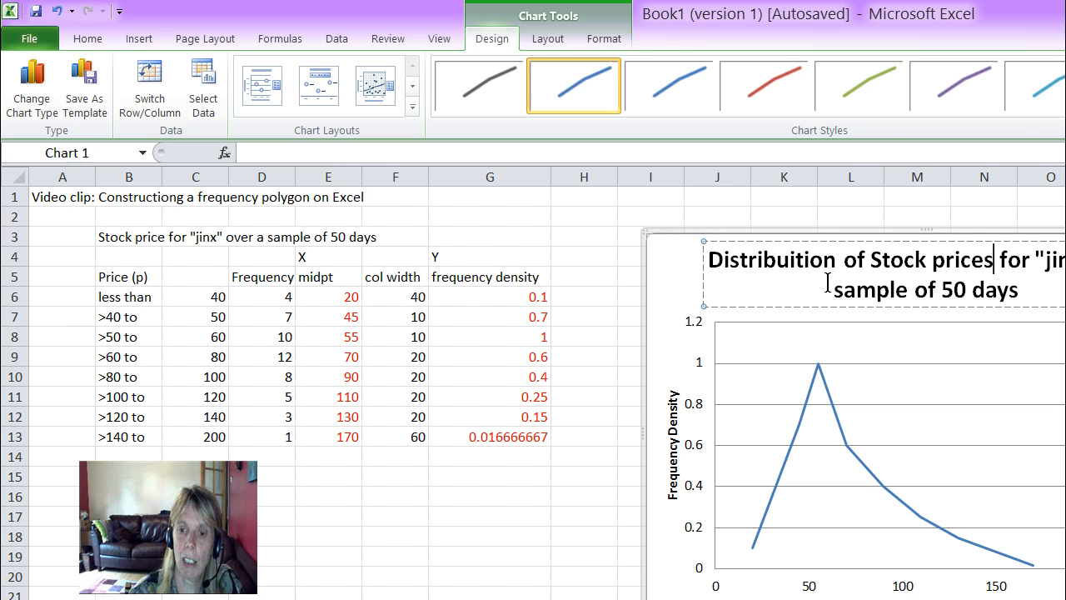
click(544, 496)
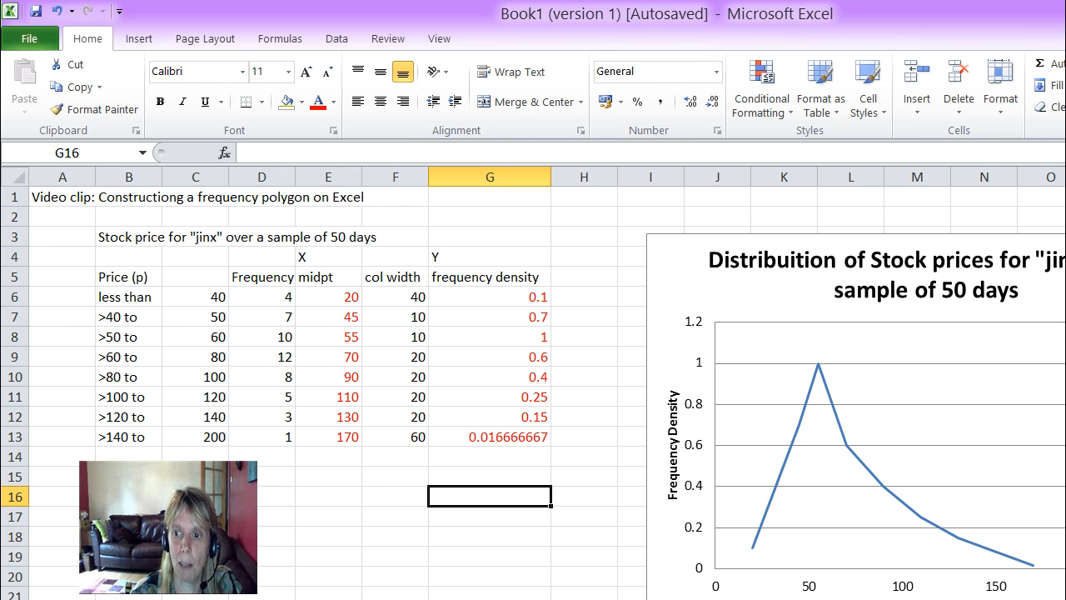
Step: Delete the Series1 legend from the frequency polygon chart so the plot fills the chart's width
click(925, 476)
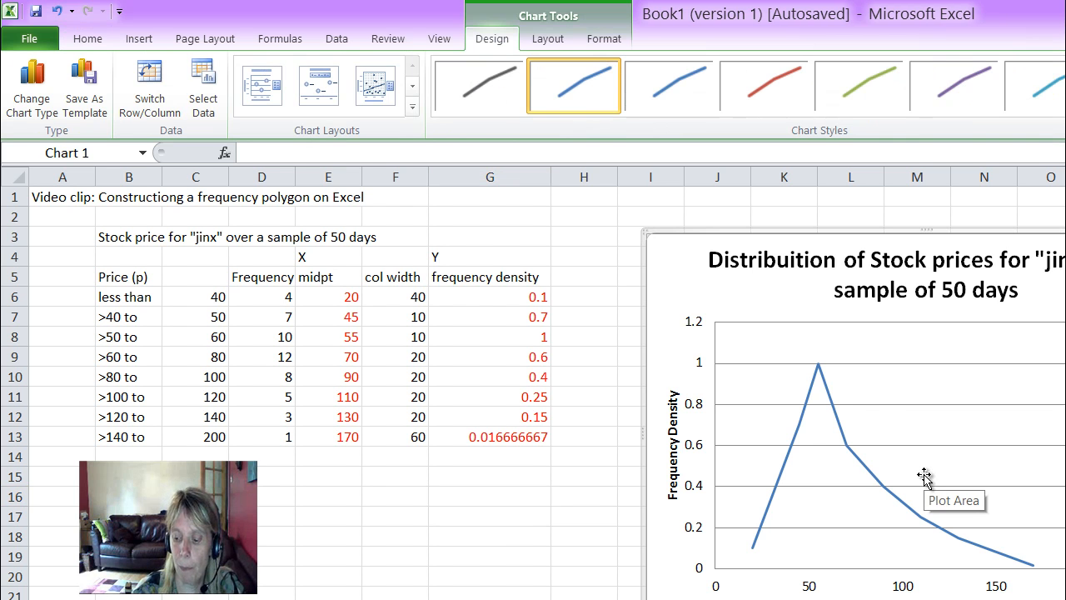
key(Delete)
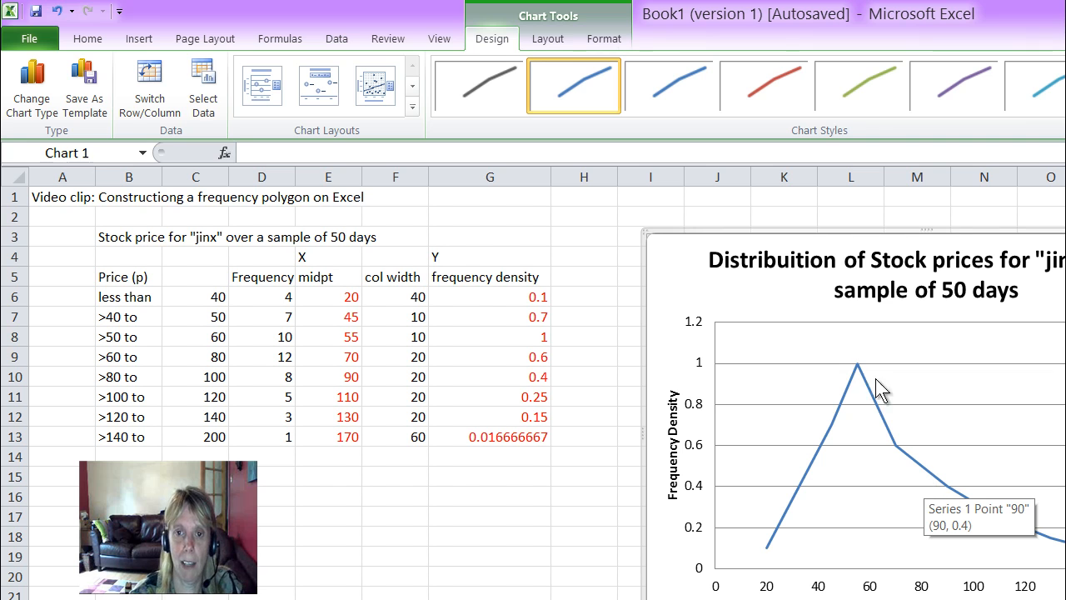
click(483, 549)
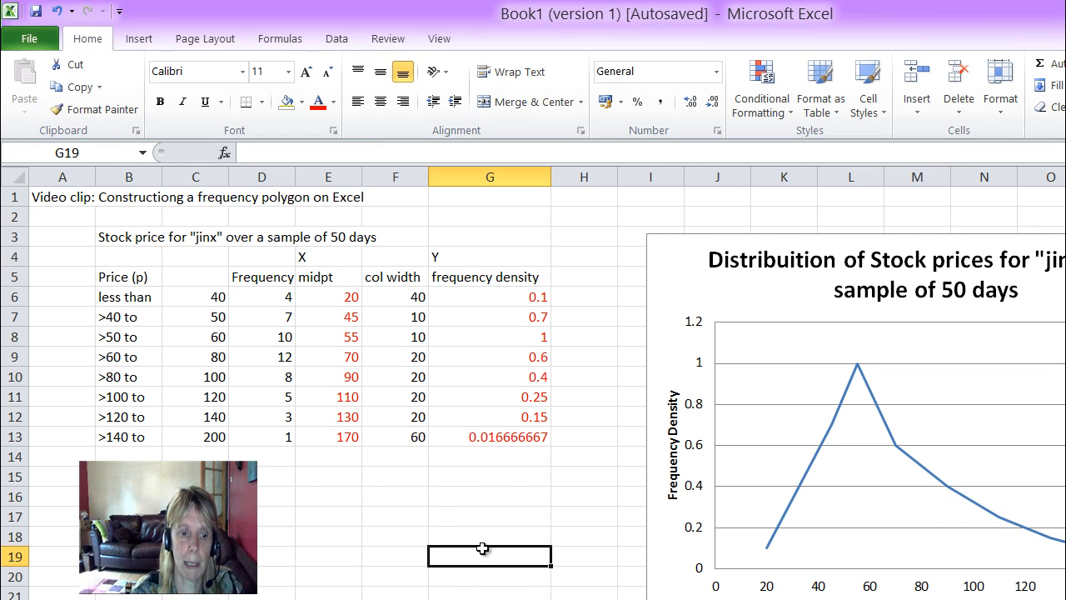